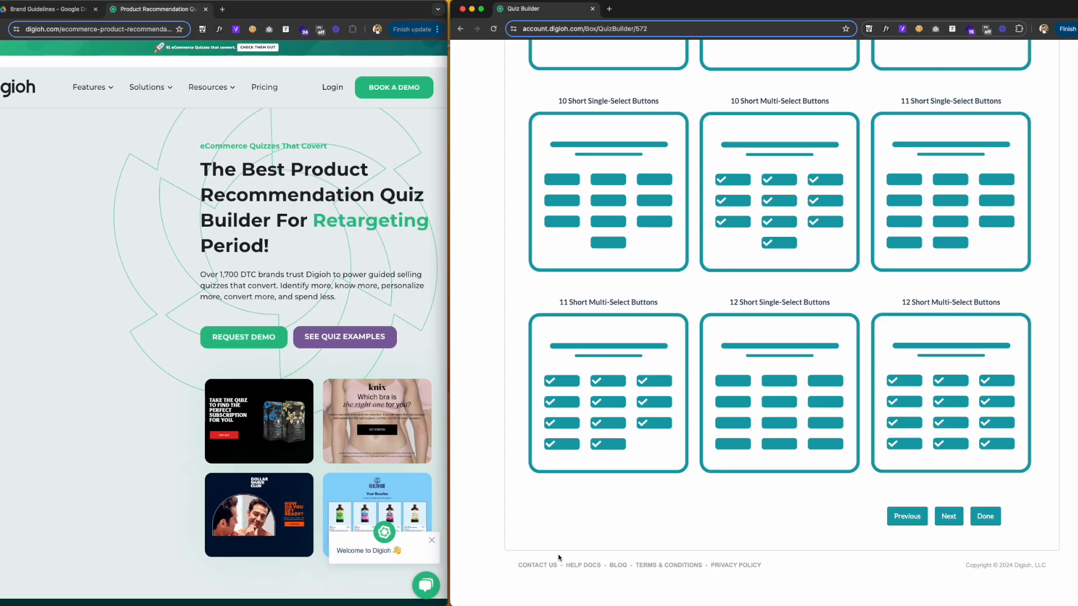
Step: Finish the question template selection and proceed to the quiz's global design settings
left_click(989, 517)
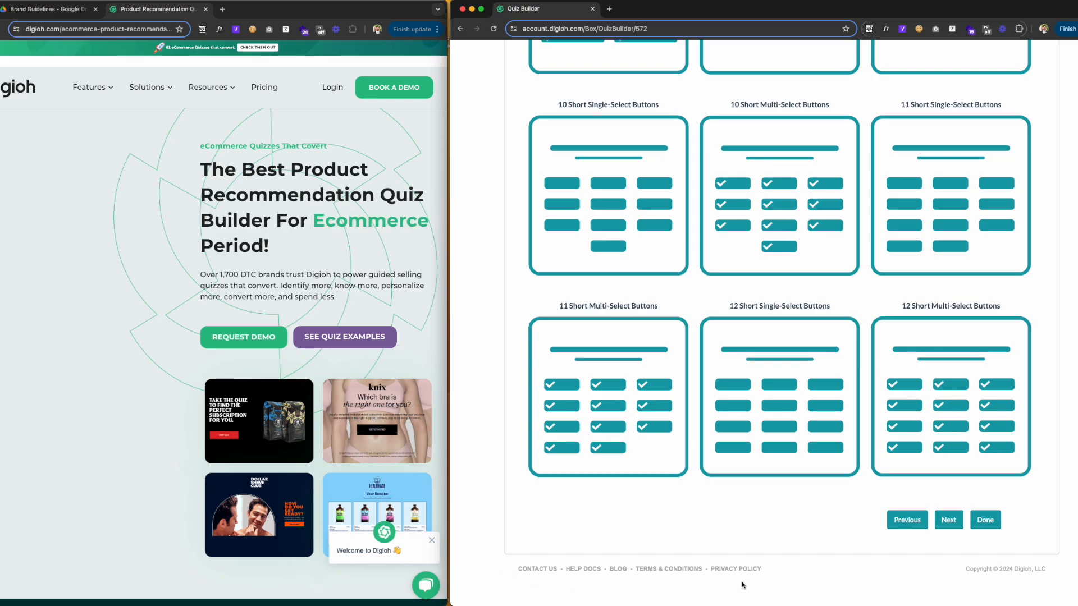
left_click(984, 521)
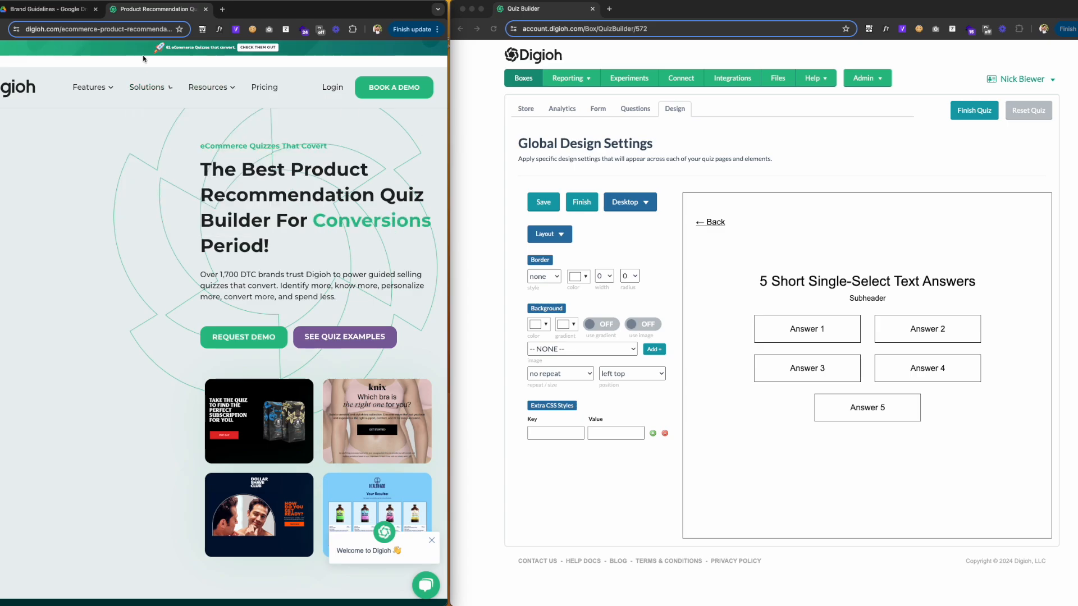
Step: Examine the brand colors in the brand guidelines and the computed styles of the website's Request Demo button
left_click(62, 17)
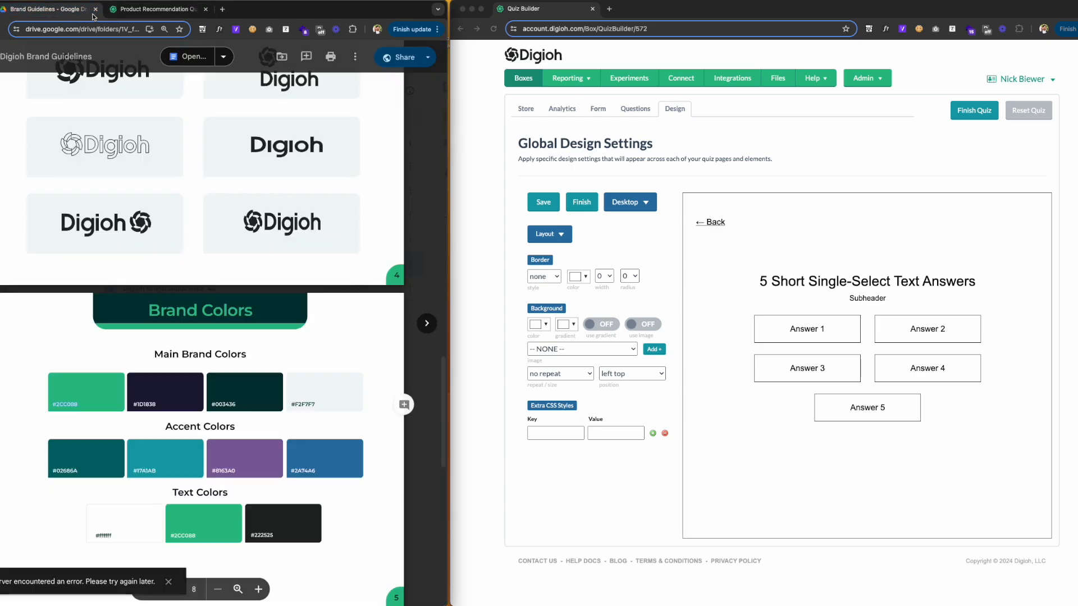
left_click(155, 10)
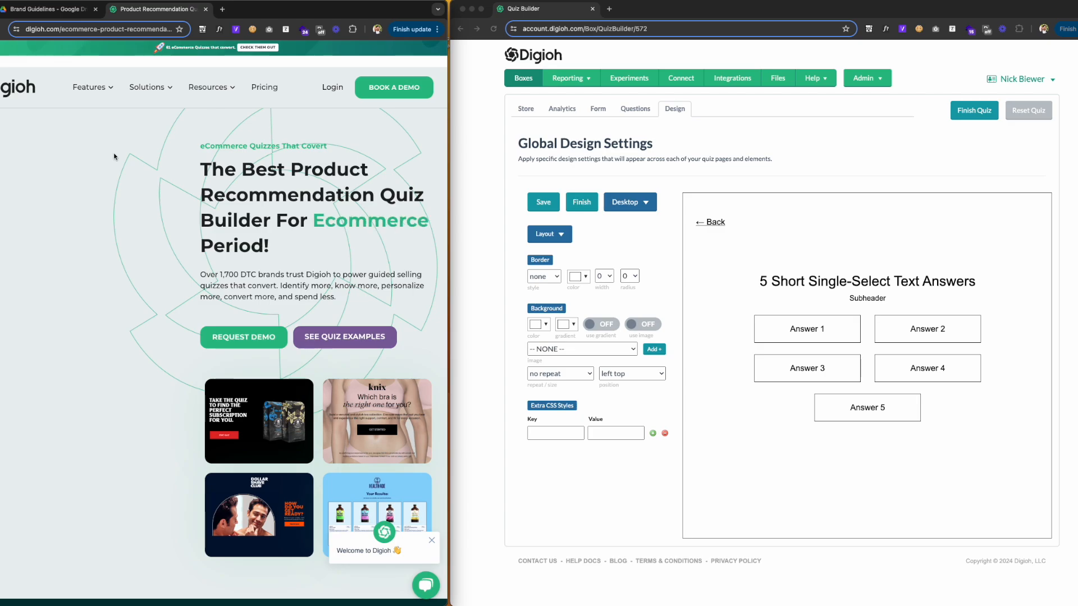
right_click(248, 338)
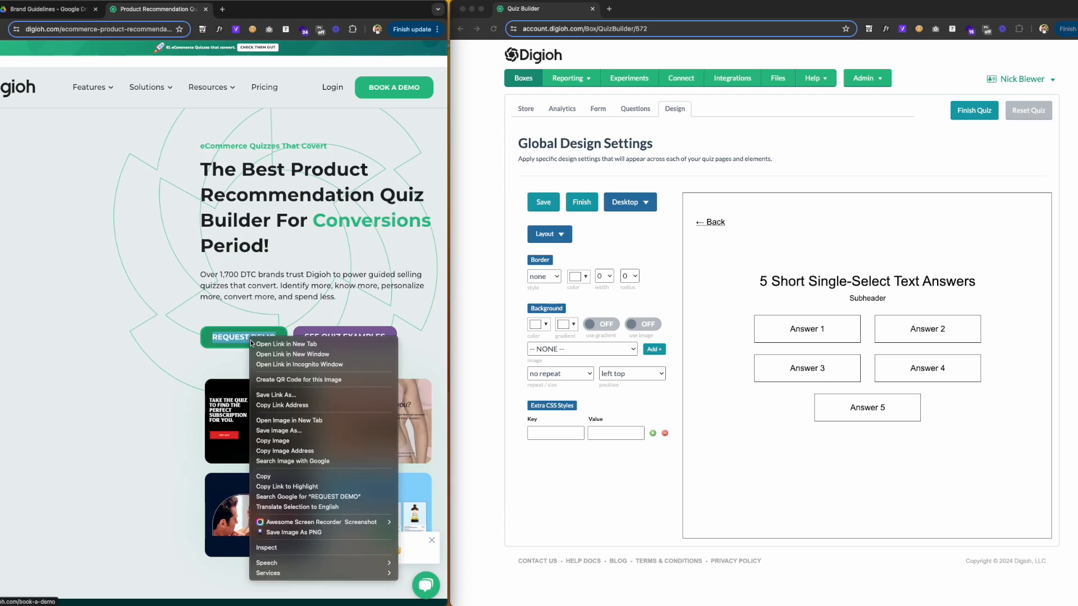
left_click(301, 549)
left_click(259, 389)
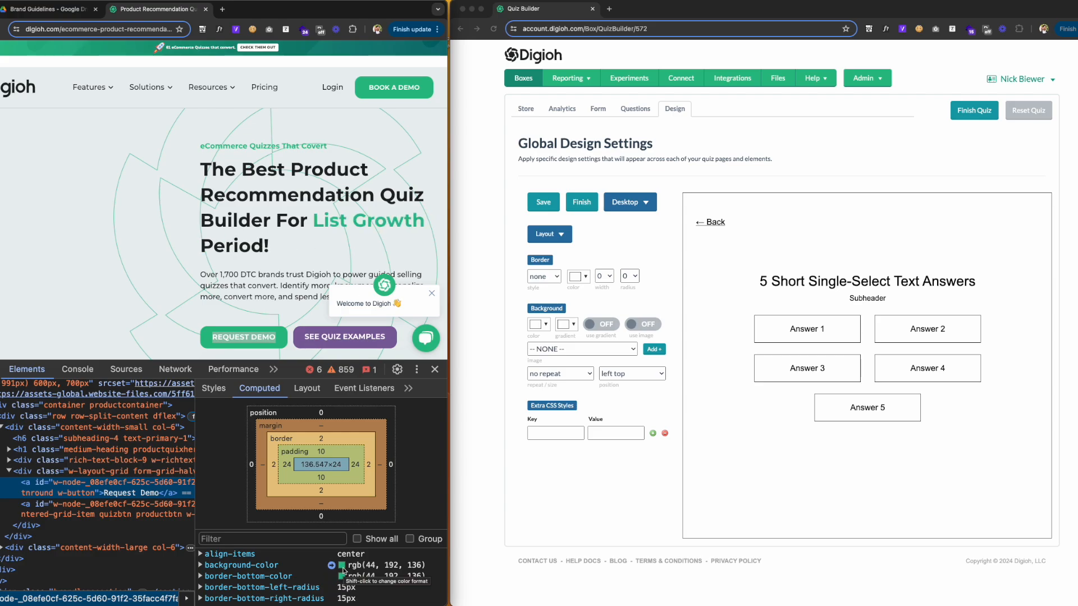
scroll(331, 456, "down", 2)
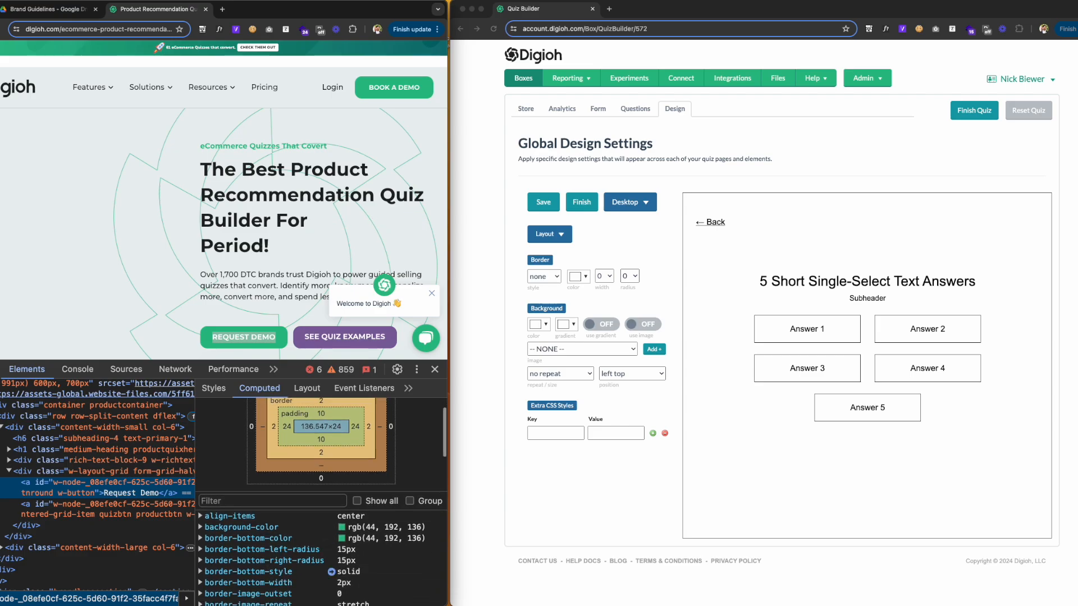
left_click(436, 369)
left_click(653, 474)
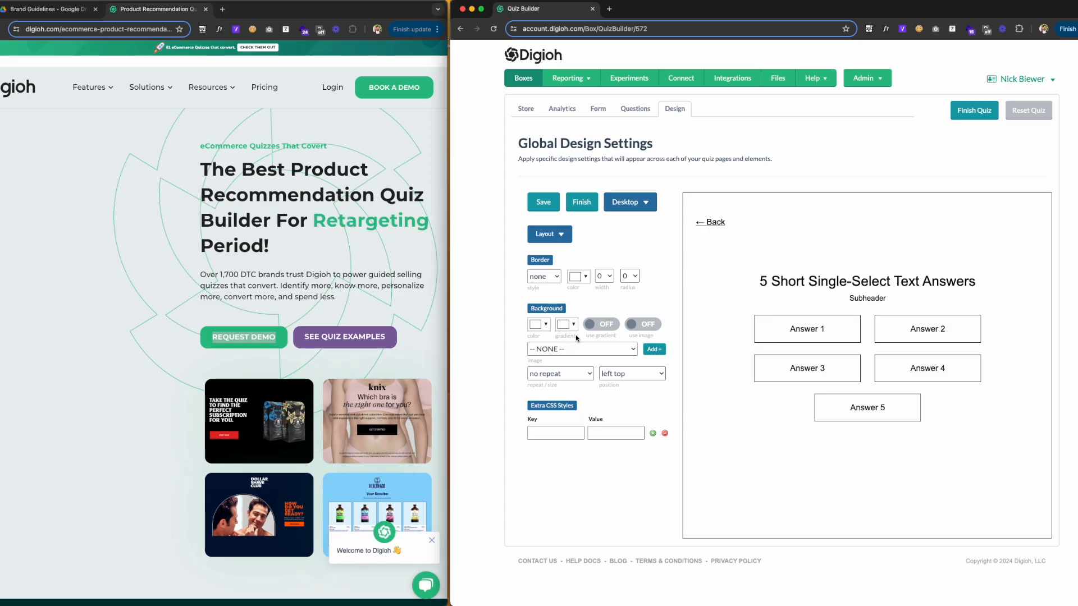
Step: Switch the design settings from Desktop to Mobile and back to Desktop
left_click(631, 204)
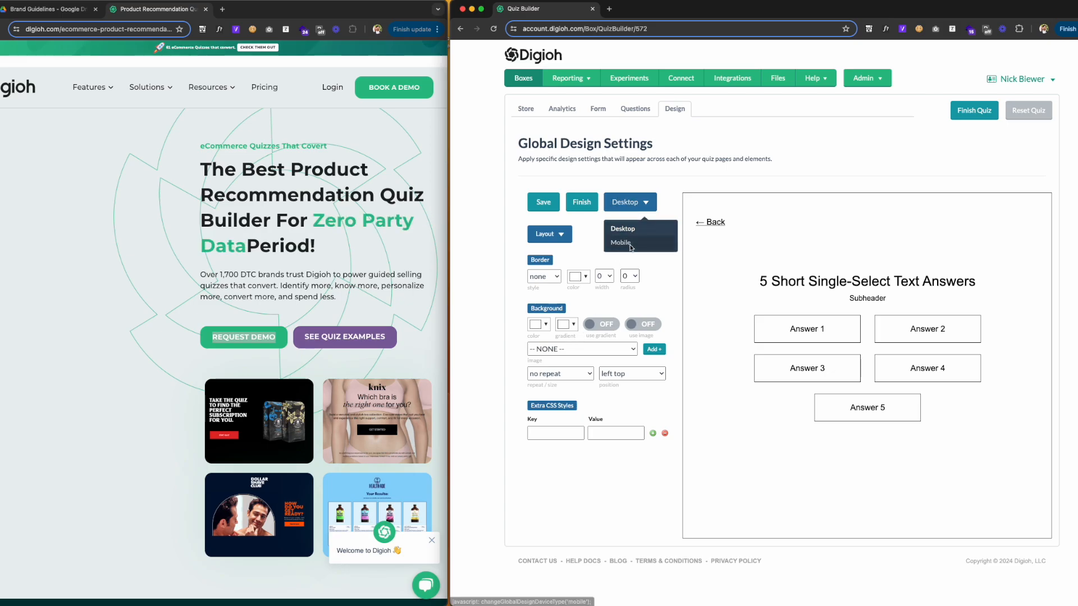
left_click(630, 243)
left_click(628, 203)
left_click(637, 227)
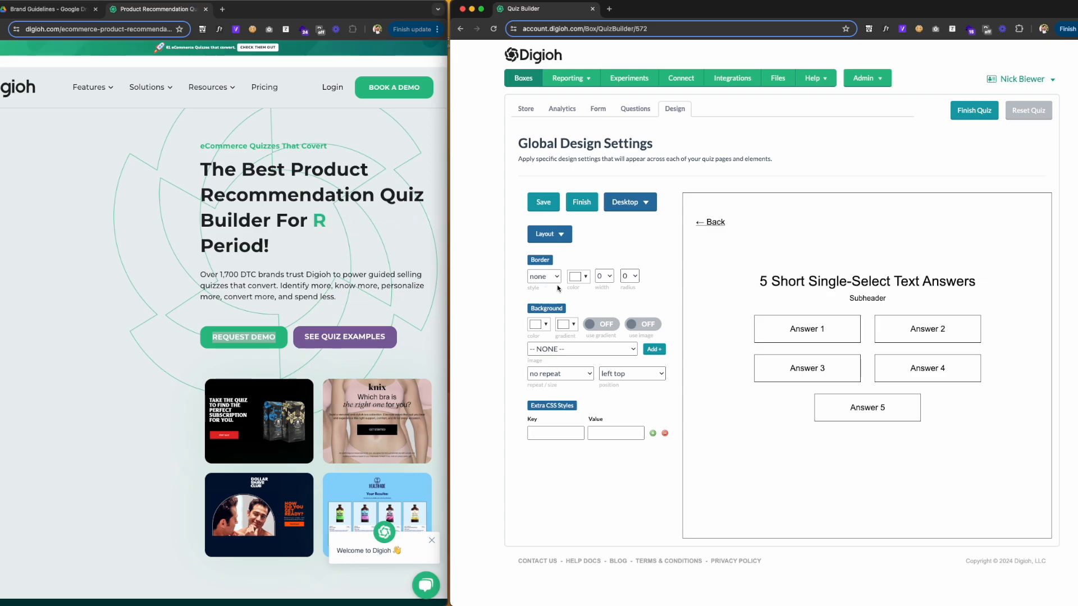
Step: Give the quiz layout a solid black border with width 2 and radius 4
left_click(576, 277)
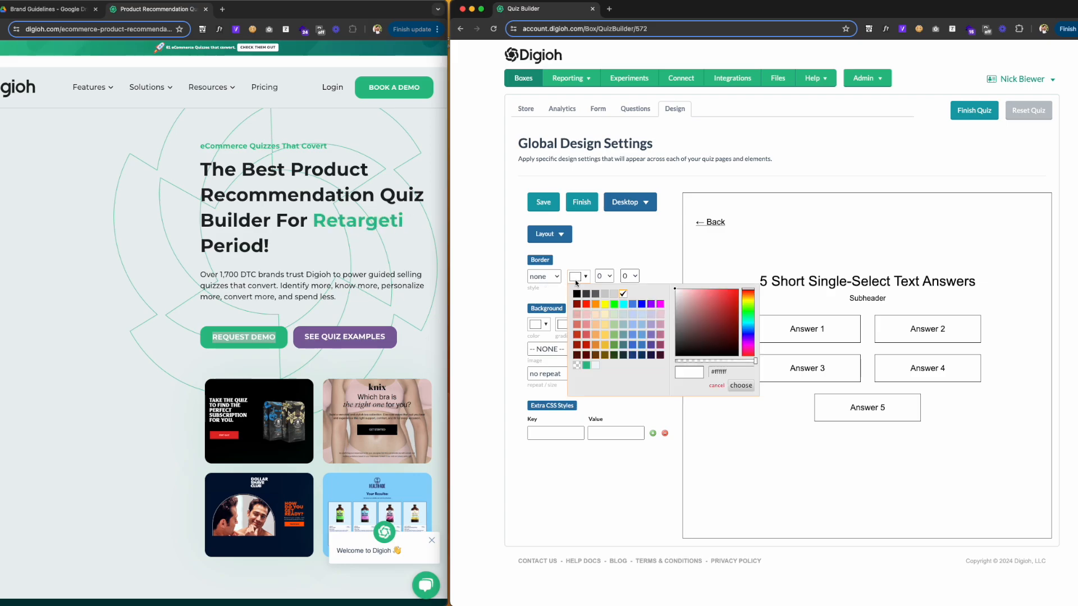
left_click(542, 296)
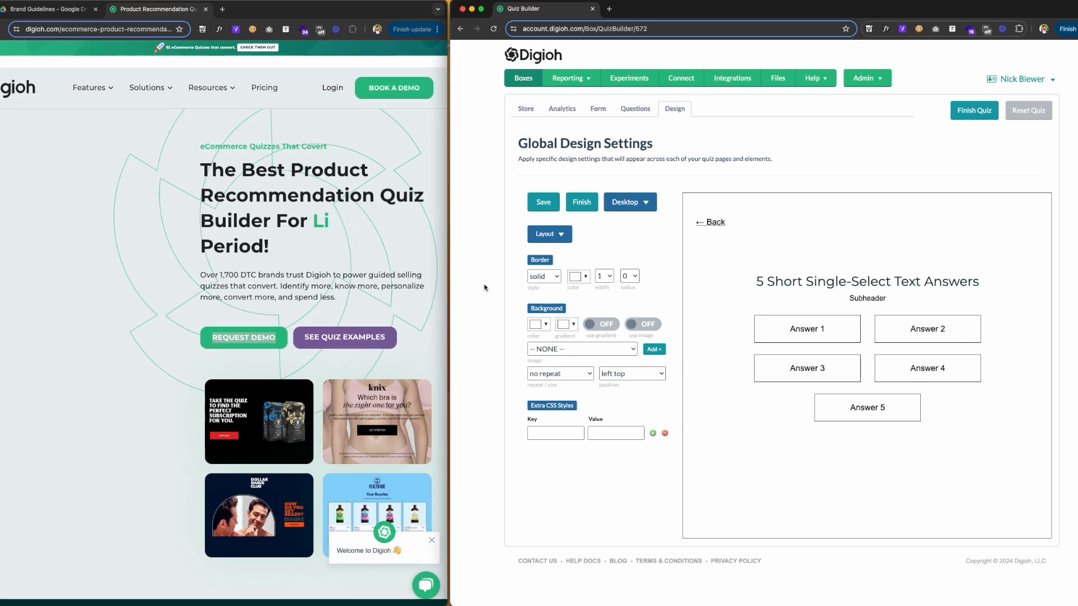
left_click(552, 241)
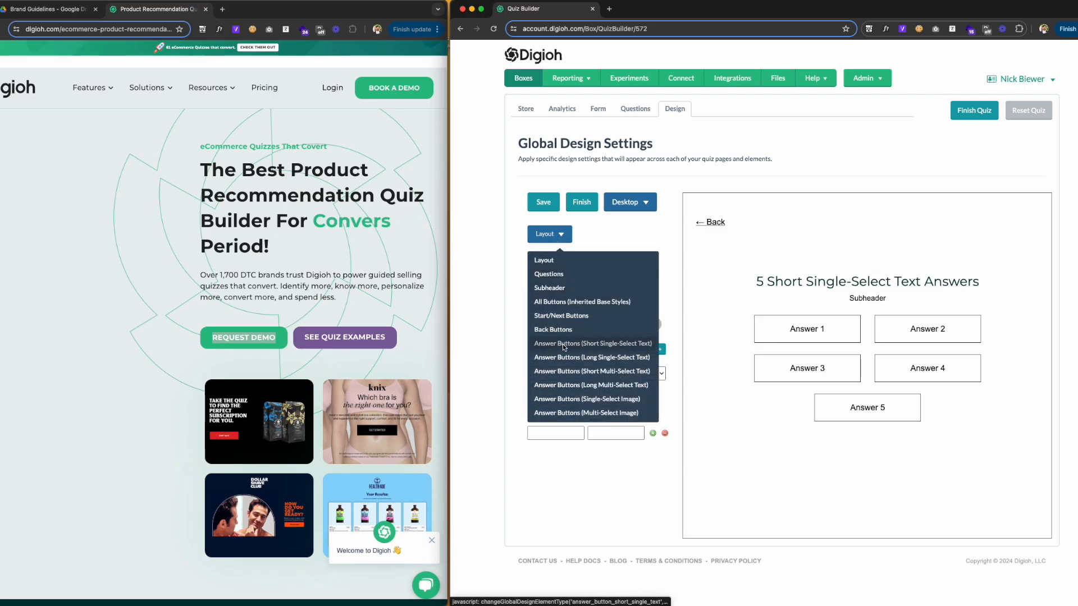
left_click(544, 261)
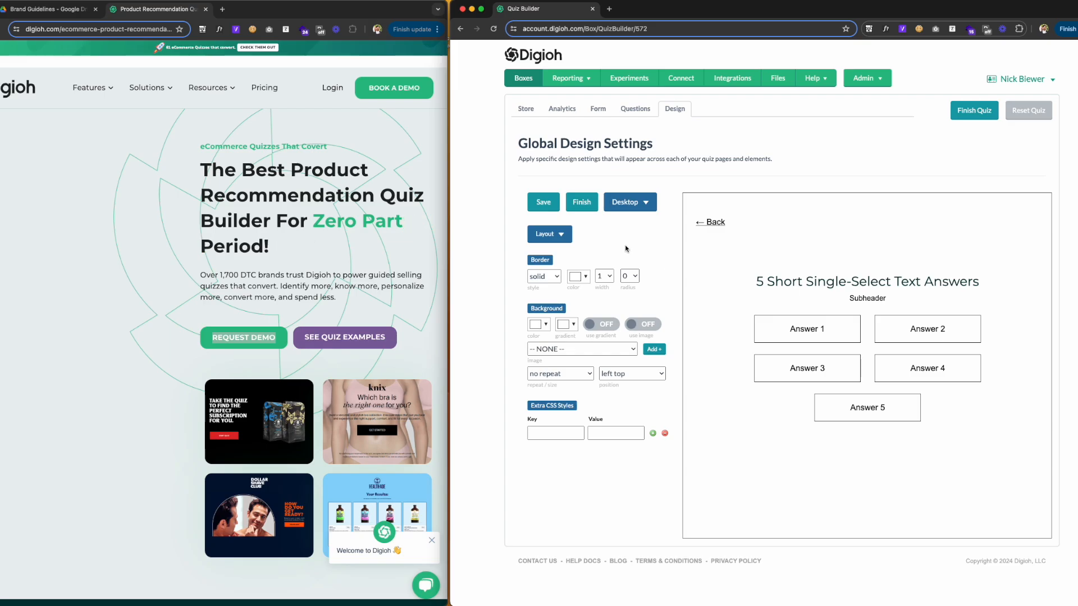
left_click(586, 277)
left_click(577, 294)
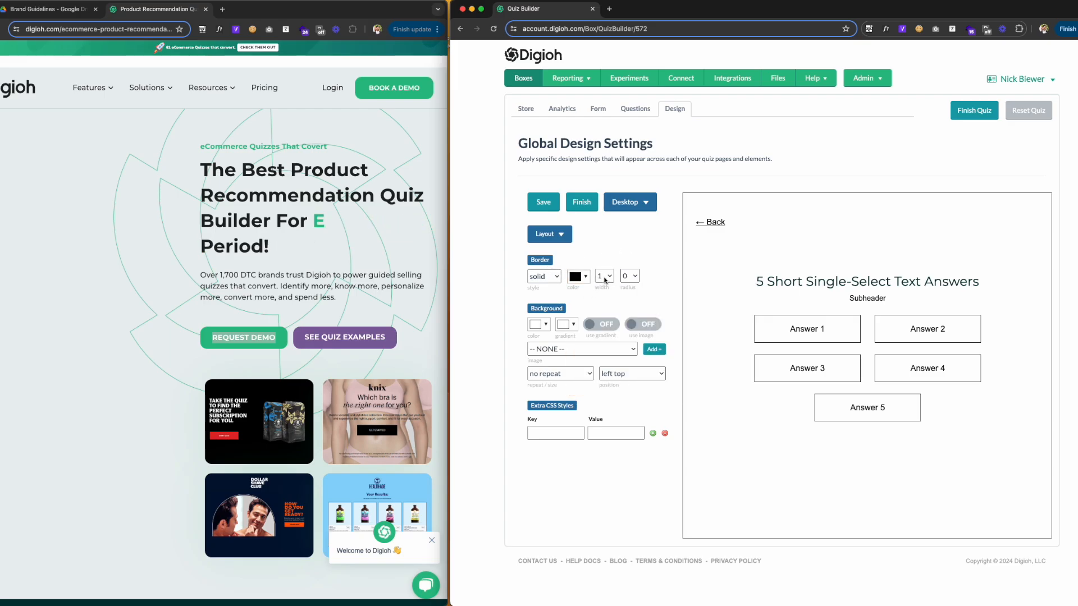
left_click(600, 280)
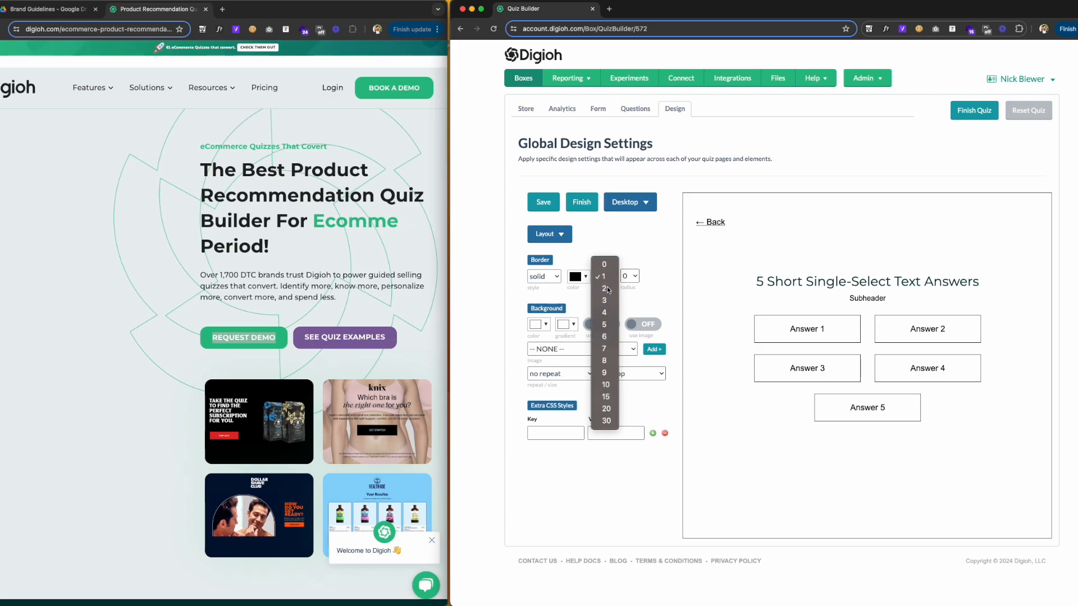
left_click(606, 289)
left_click(628, 278)
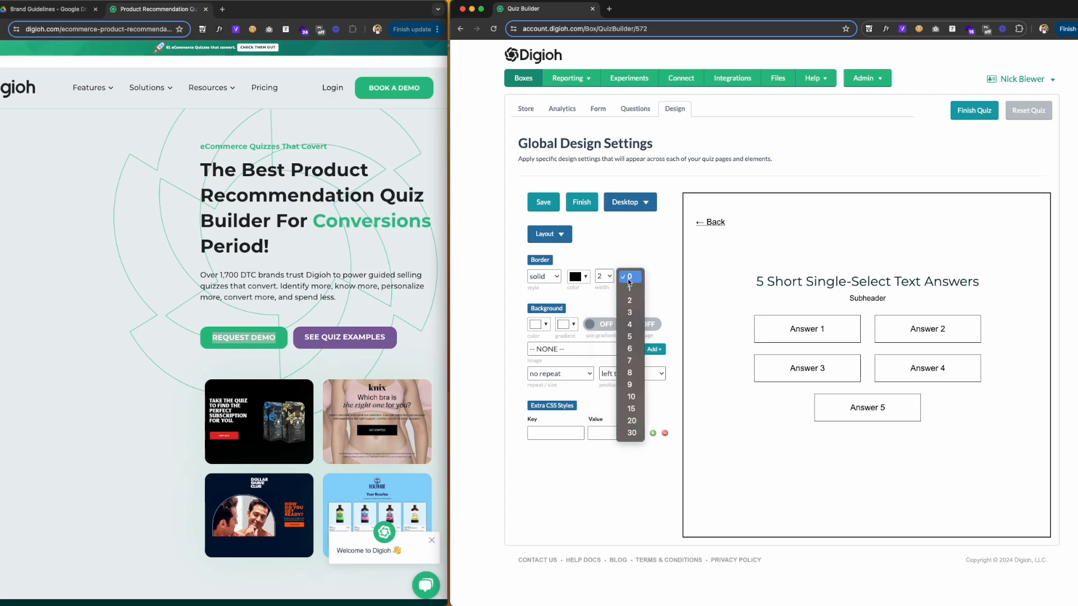
left_click(630, 325)
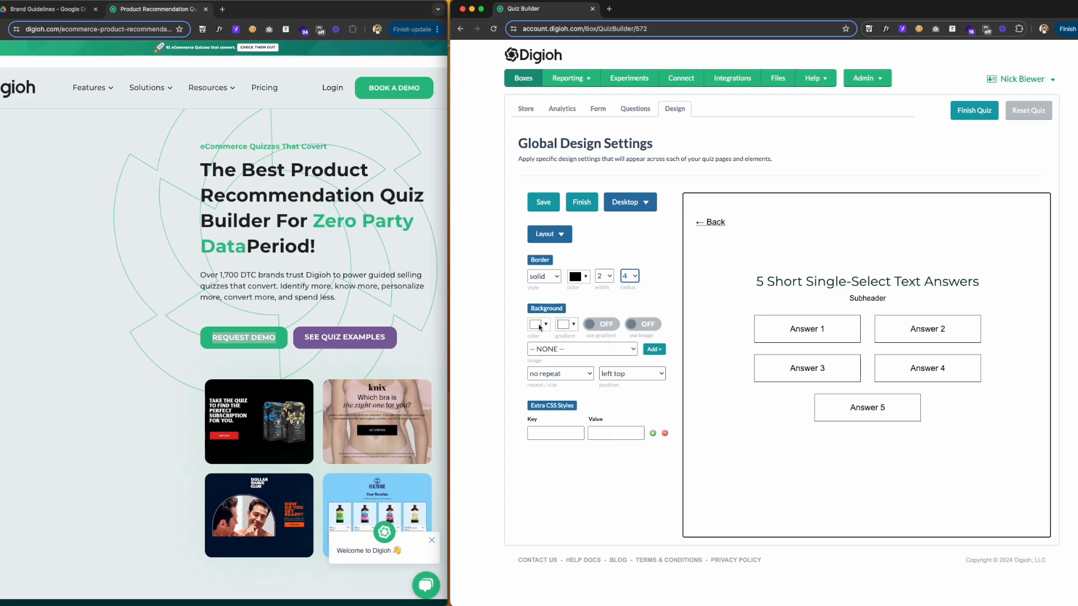
Step: Set the layout's background color to #f2f7f7 from the brand guidelines and save the design settings
left_click(48, 9)
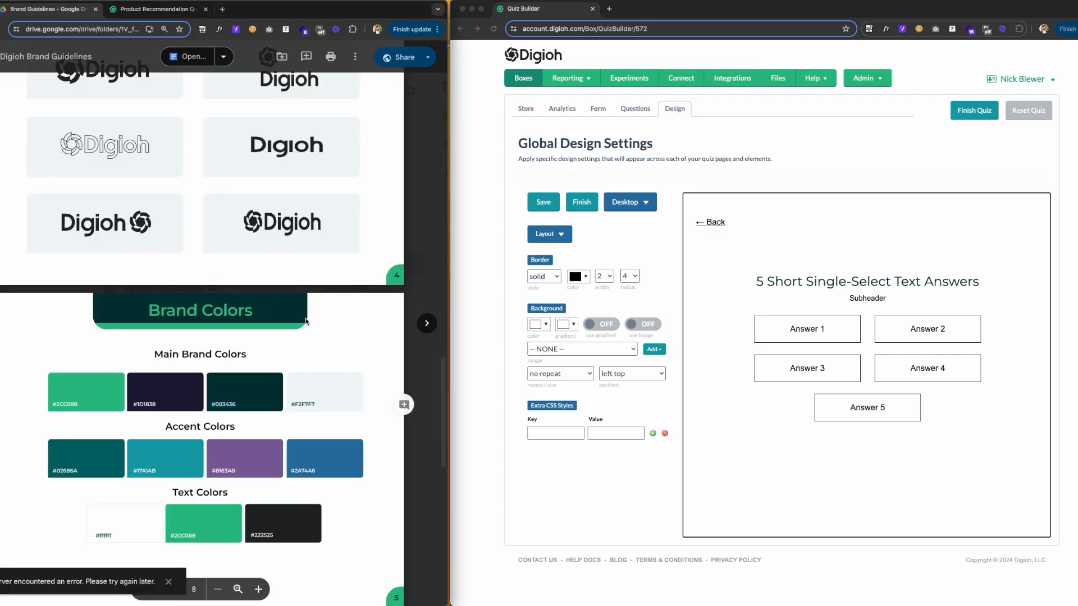
left_click(507, 336)
left_click(541, 327)
left_click_drag(695, 420, 657, 418)
type("#f2f7f7")
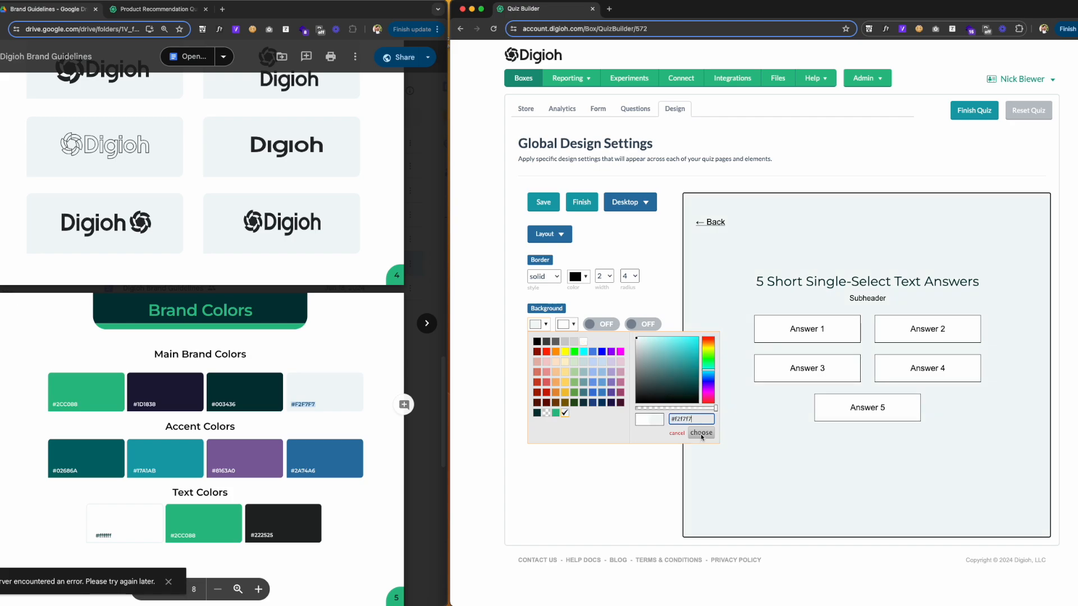
left_click(701, 433)
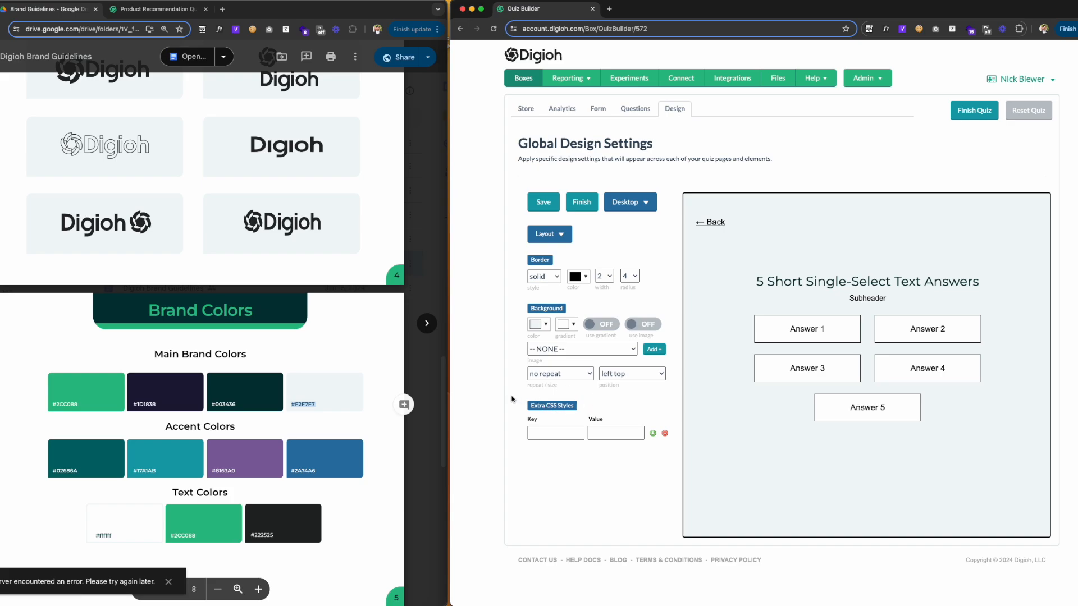
left_click(543, 203)
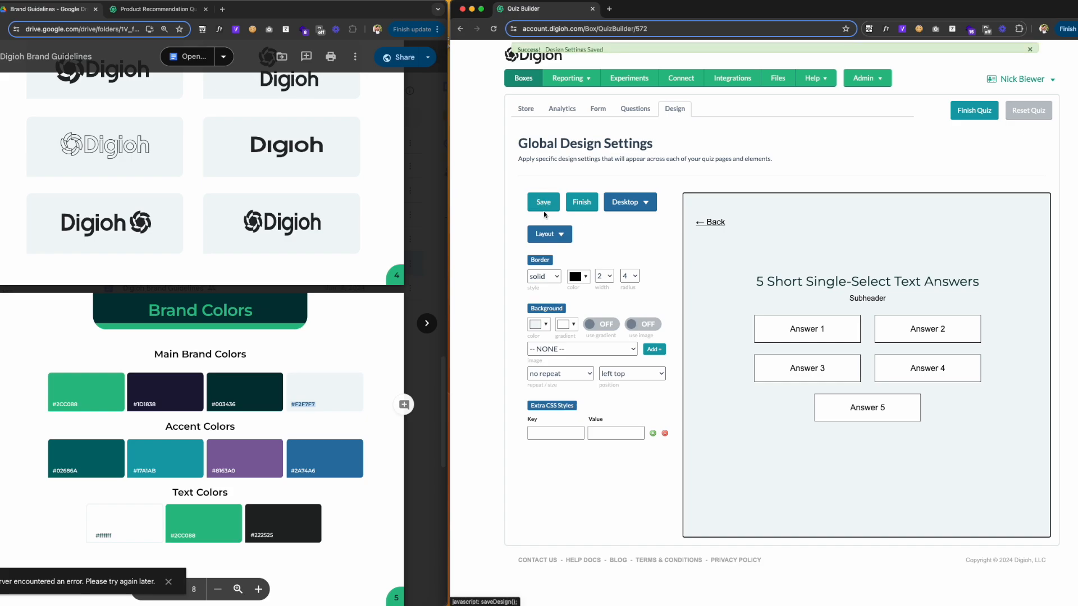
left_click(1031, 52)
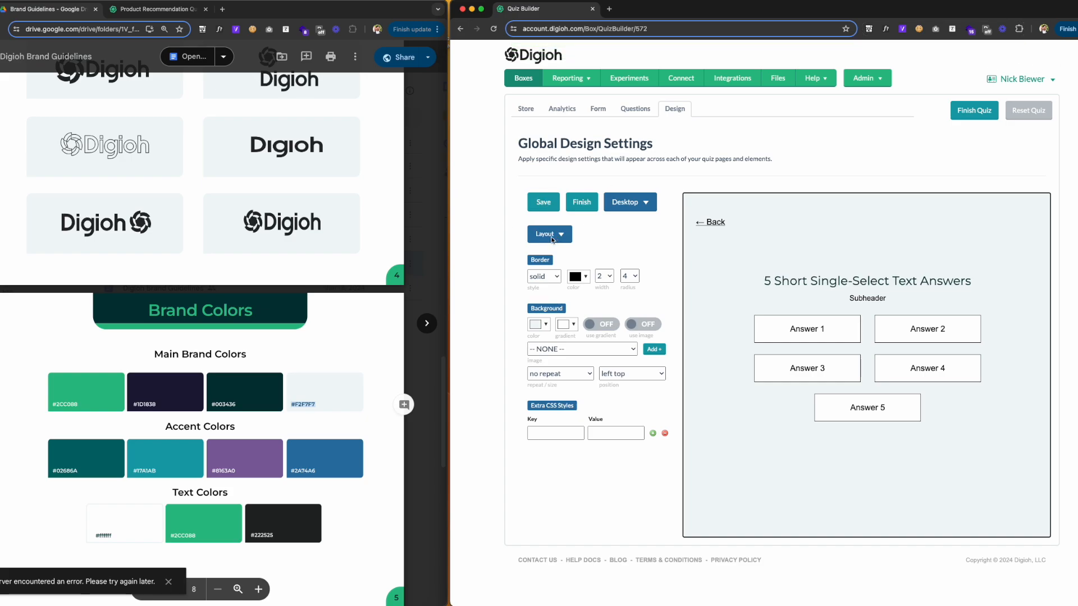
Step: Set the Questions element's font to Montserrat at size 28
left_click(552, 238)
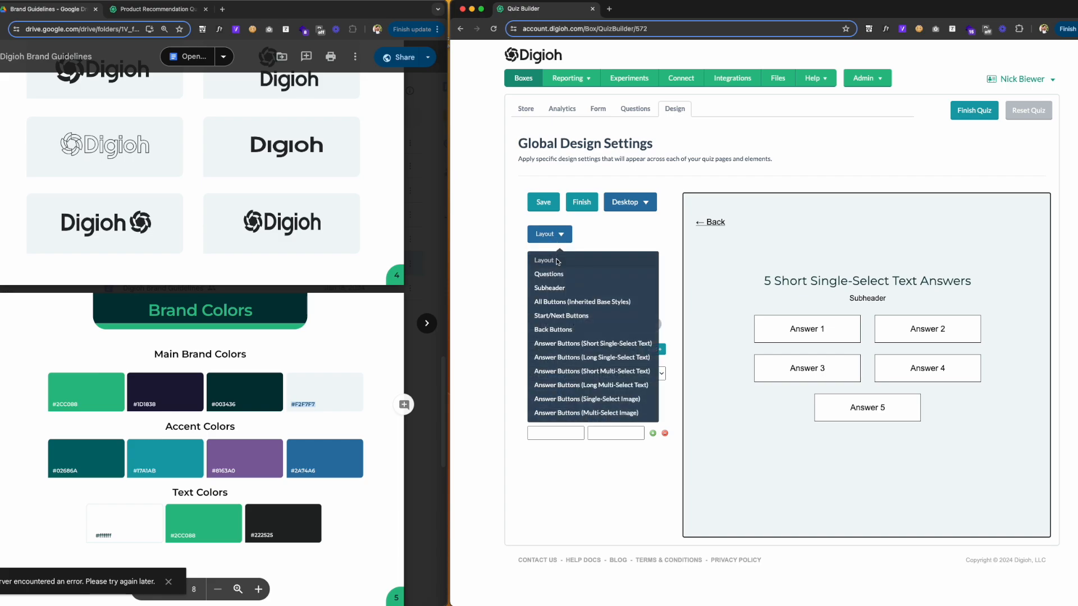
left_click(558, 275)
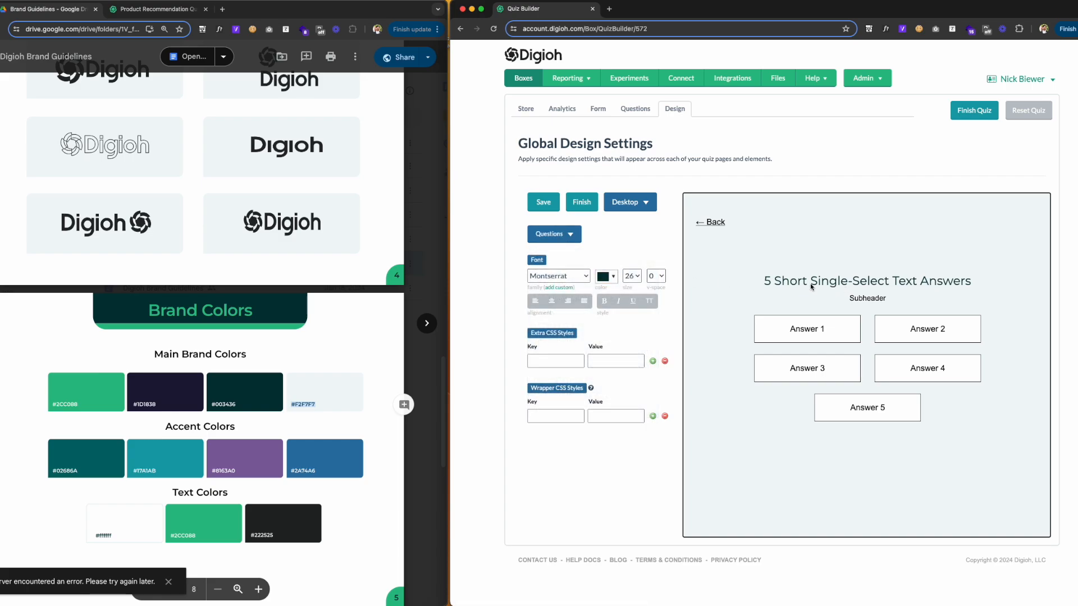
left_click_drag(764, 281, 904, 289)
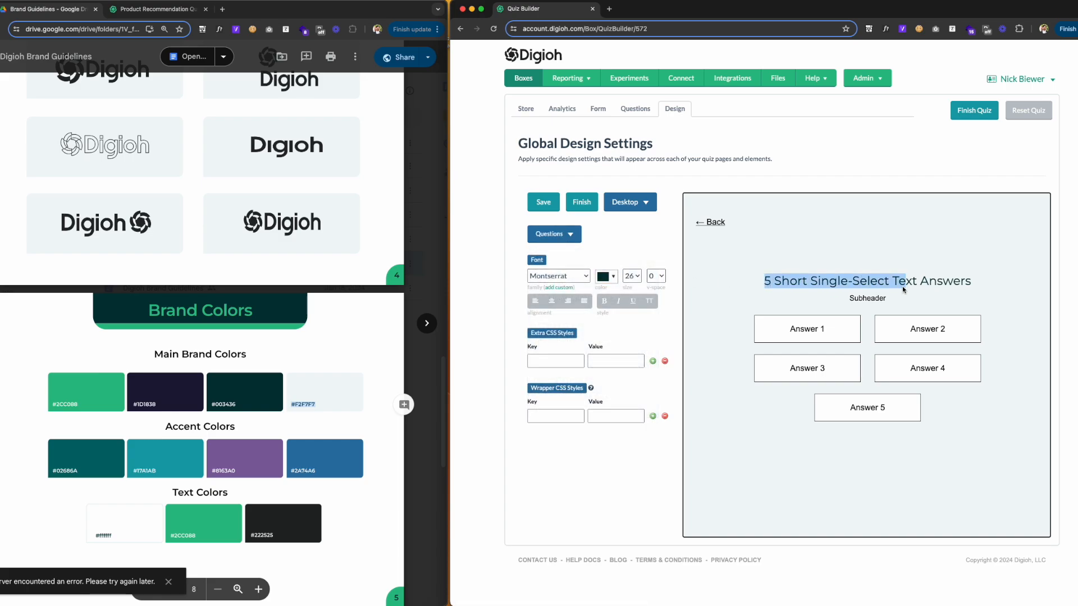
left_click(597, 266)
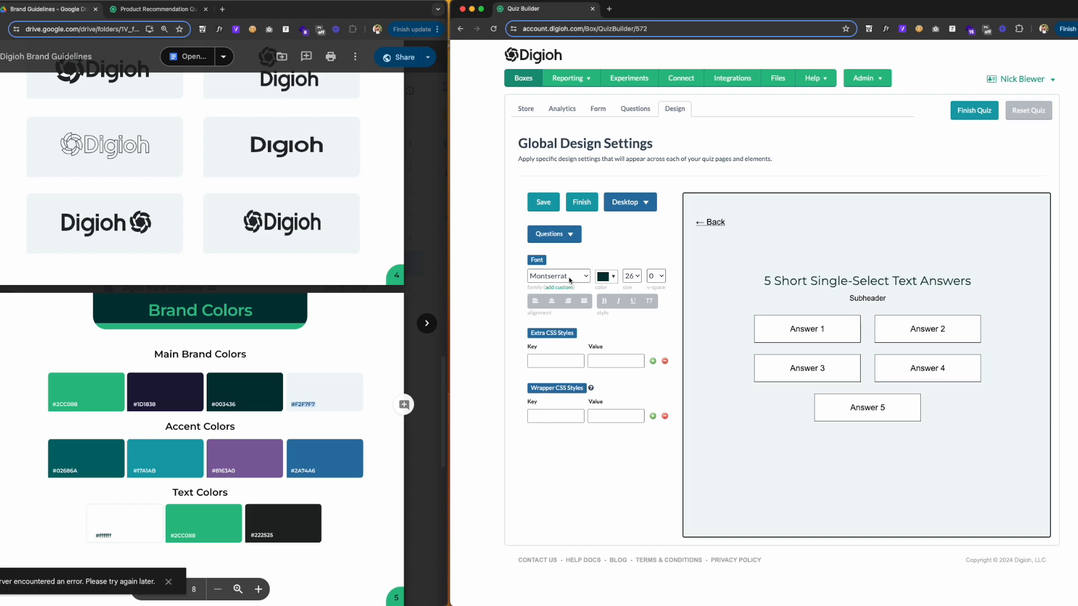
left_click(570, 278)
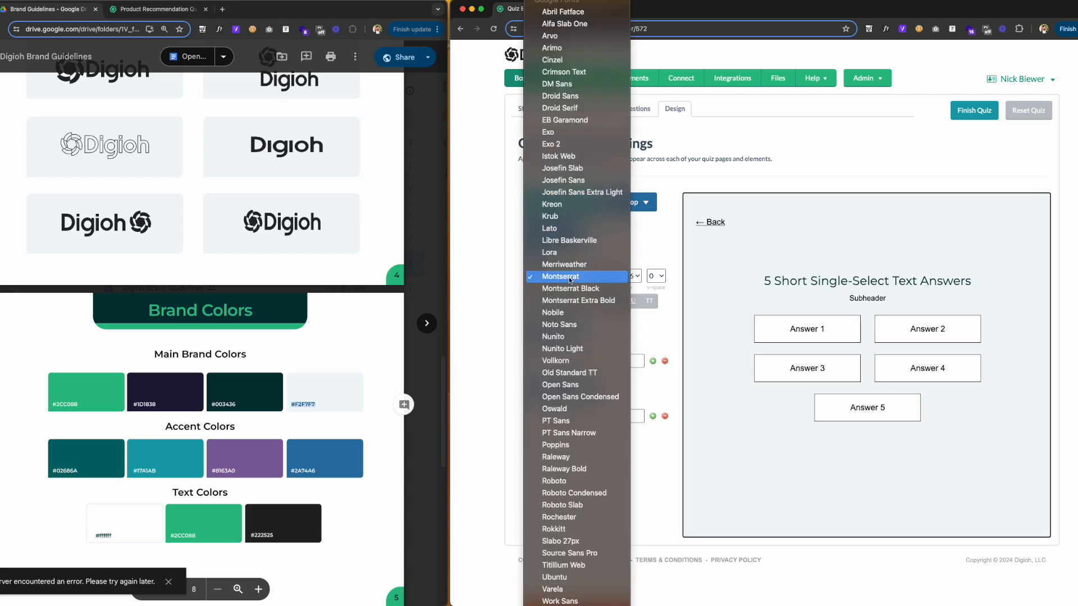
scroll(570, 279, "down", 1)
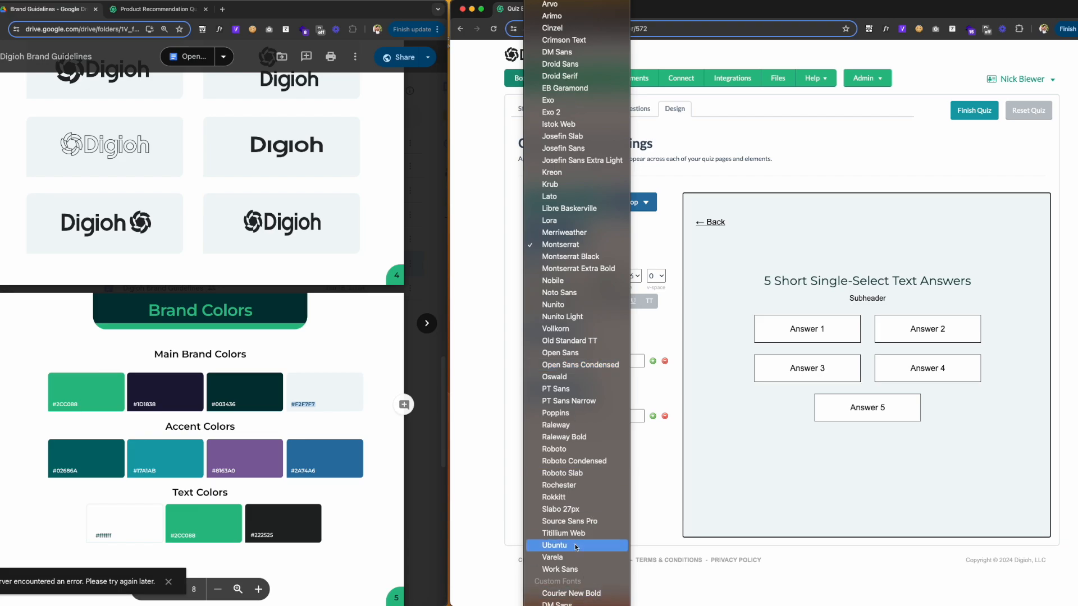
scroll(578, 482, "up", 5)
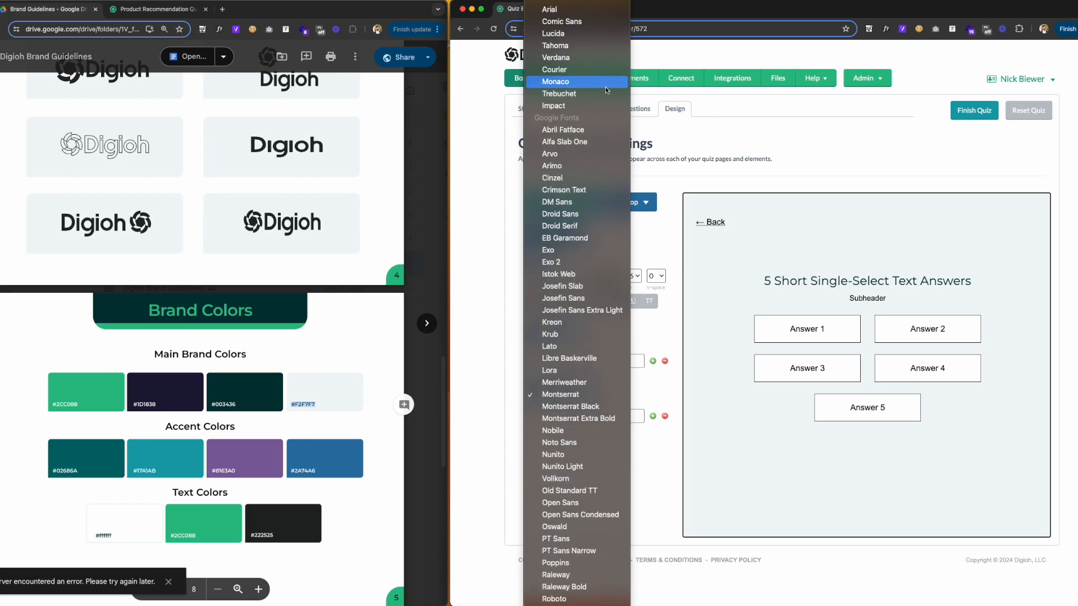
left_click(562, 395)
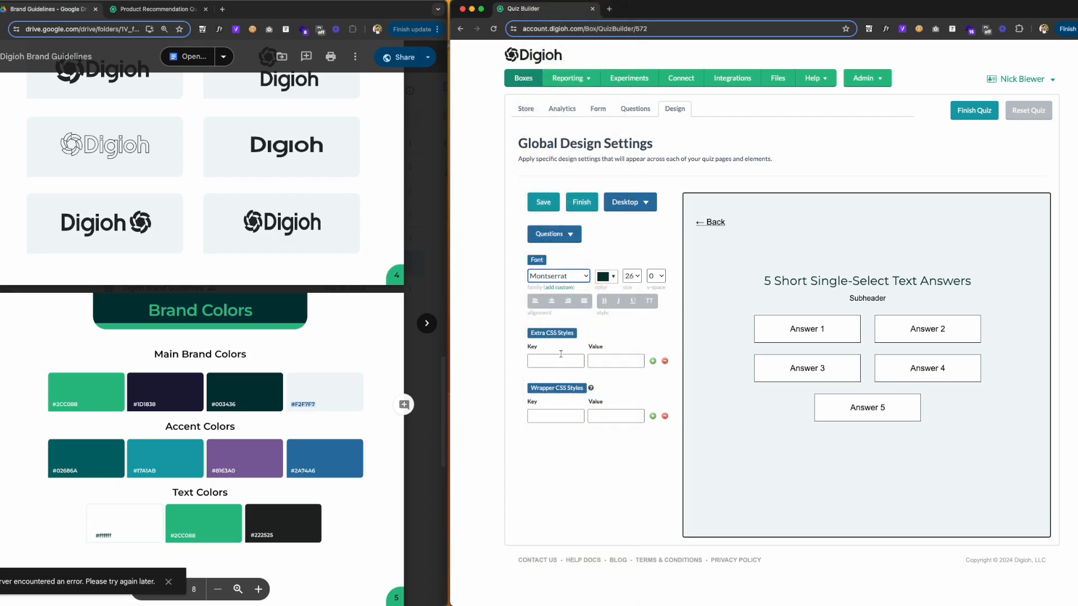
left_click(633, 277)
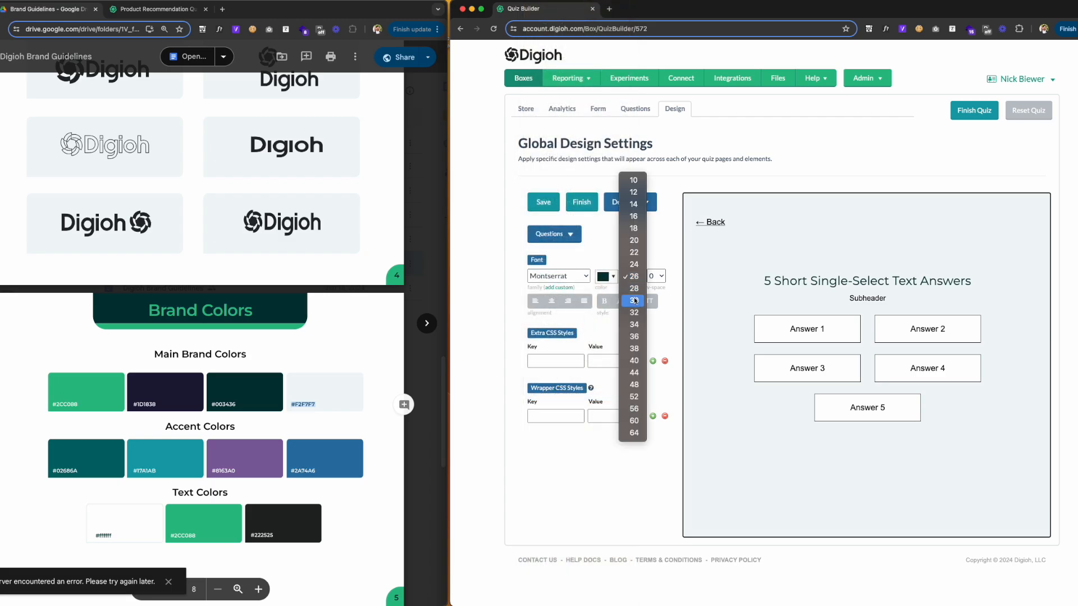
left_click(634, 289)
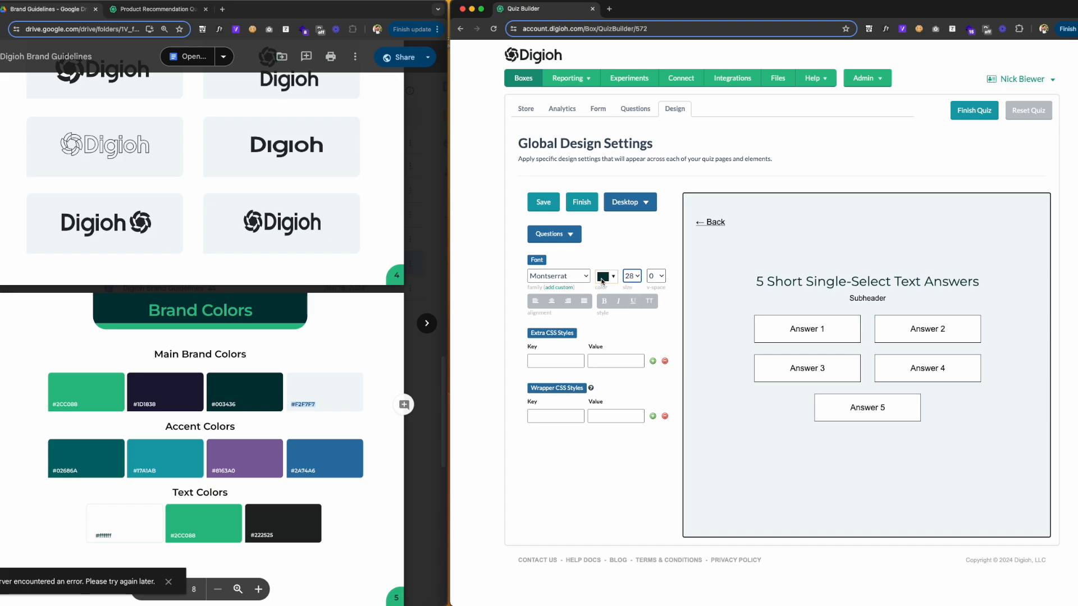
Step: Try the bold, italic, underline and uppercase styles on the question text and turn them off again
left_click(605, 304)
left_click(618, 302)
left_click(633, 301)
left_click(647, 303)
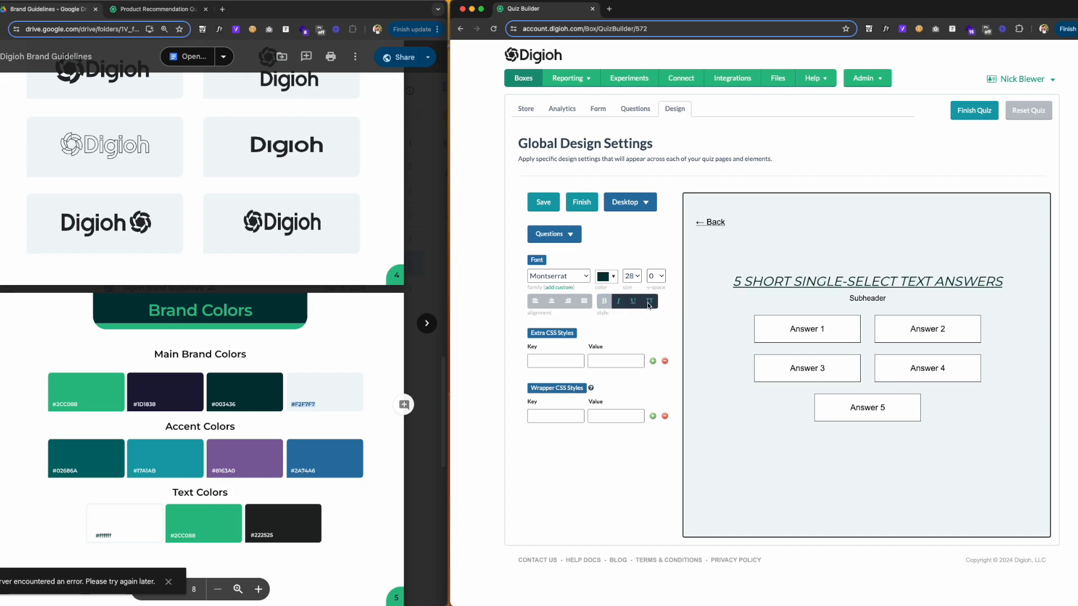
left_click(643, 304)
left_click(633, 301)
left_click(618, 302)
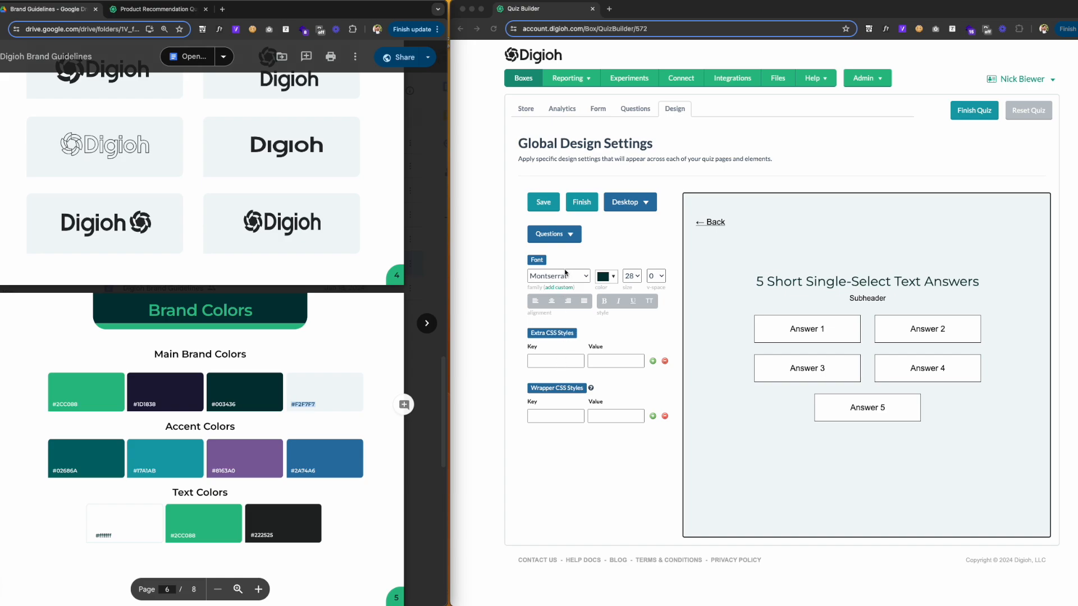
Step: Try an extra CSS style of letter-spacing 2px on the question text and remove it again
left_click(553, 362)
left_click(554, 364)
type("letter-spacing")
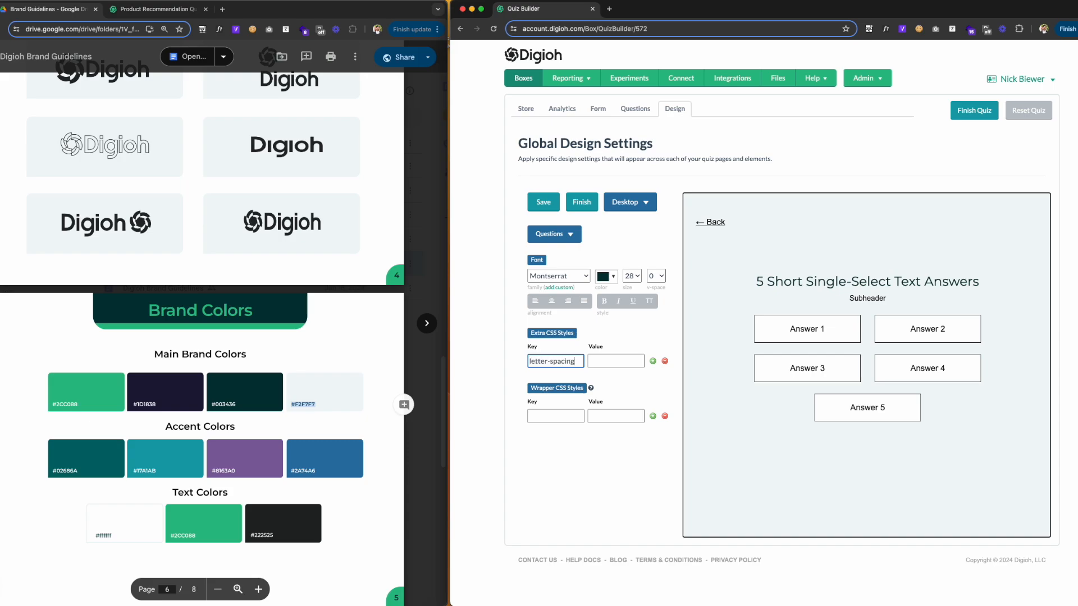
key("Tab")
type("2px")
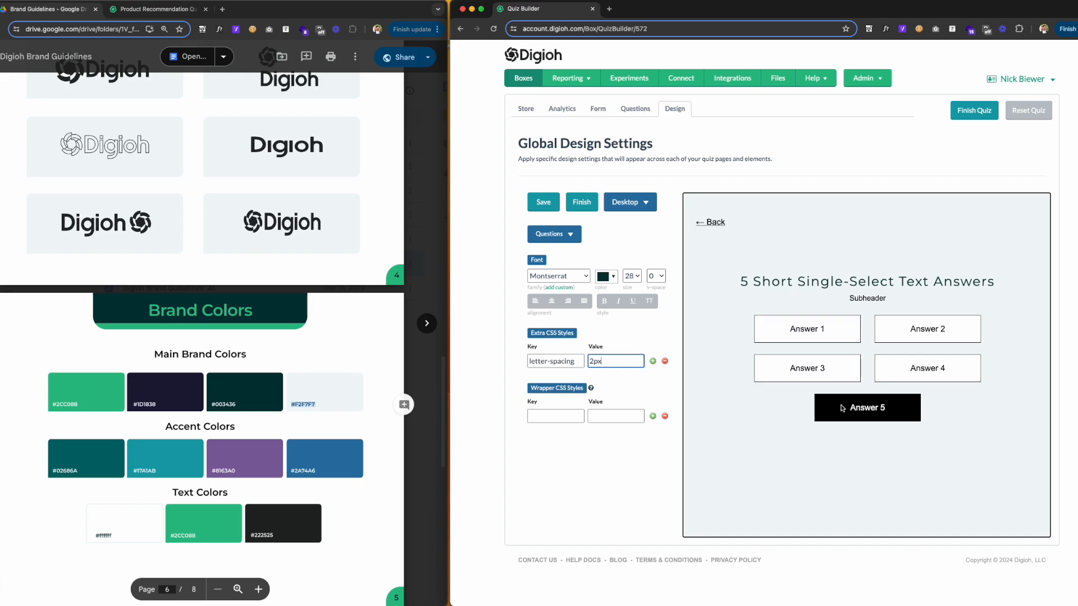
left_click(665, 361)
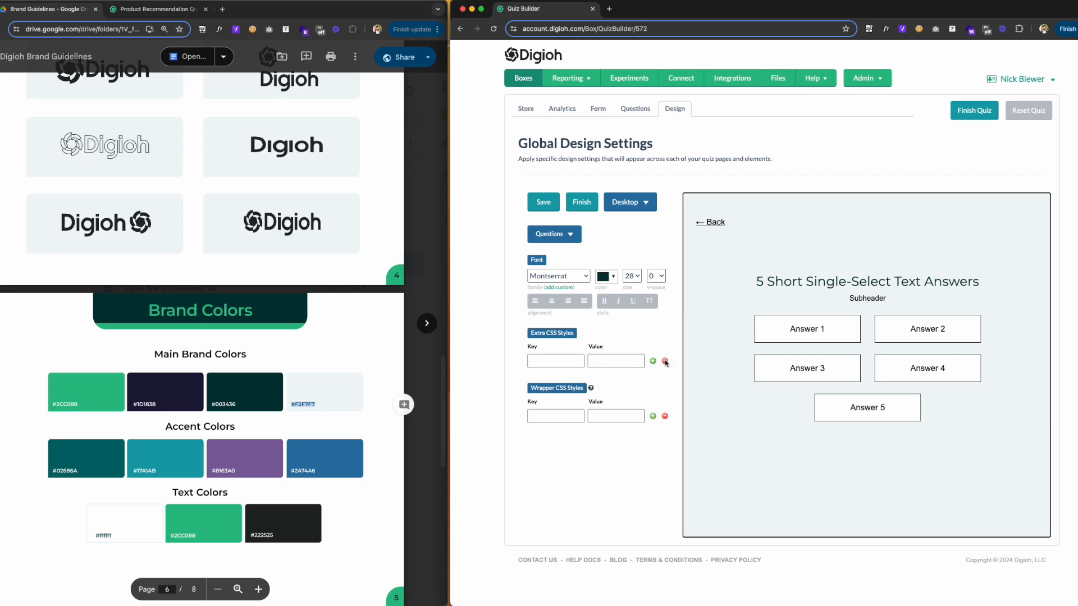
Step: Set the Subheader element's font to Montserrat at size 18
left_click(563, 234)
left_click(563, 291)
left_click(559, 276)
scroll(582, 550, "down", 3)
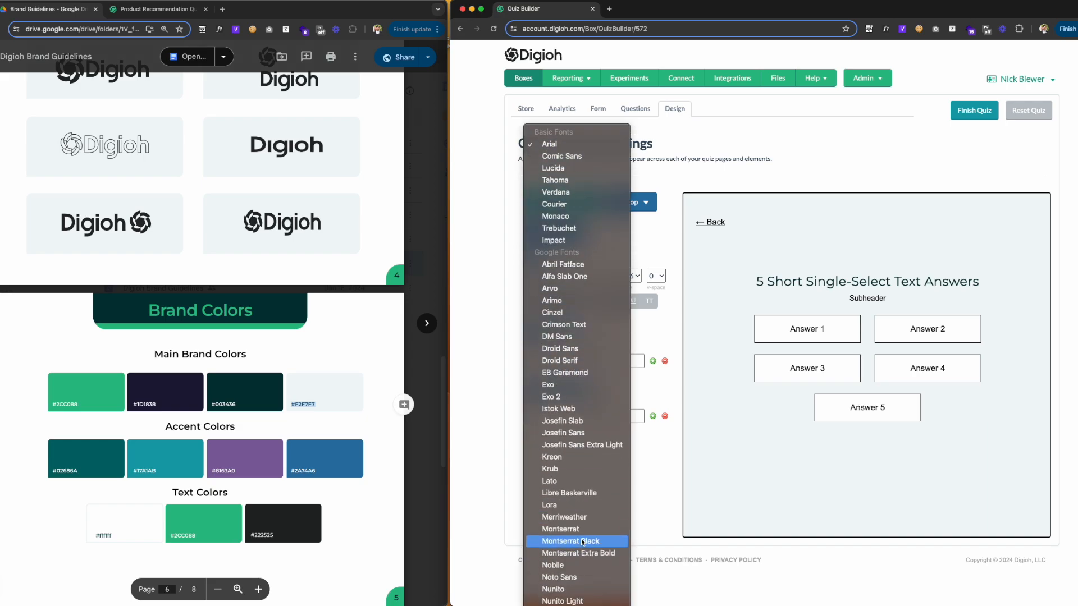
left_click(577, 527)
left_click(634, 276)
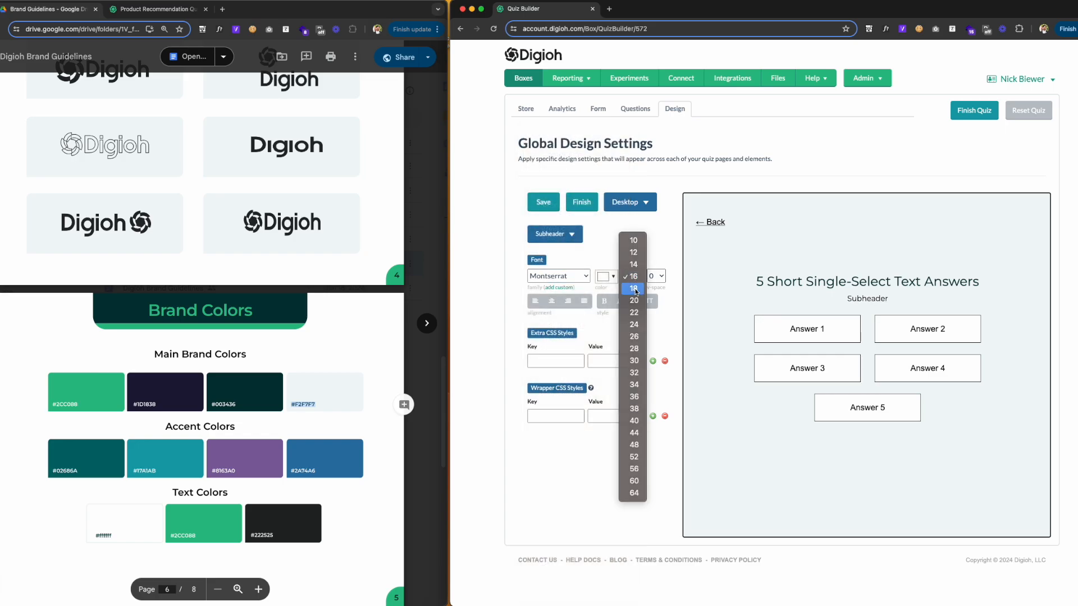
left_click(634, 288)
left_click_drag(878, 302, 861, 302)
left_click(793, 301)
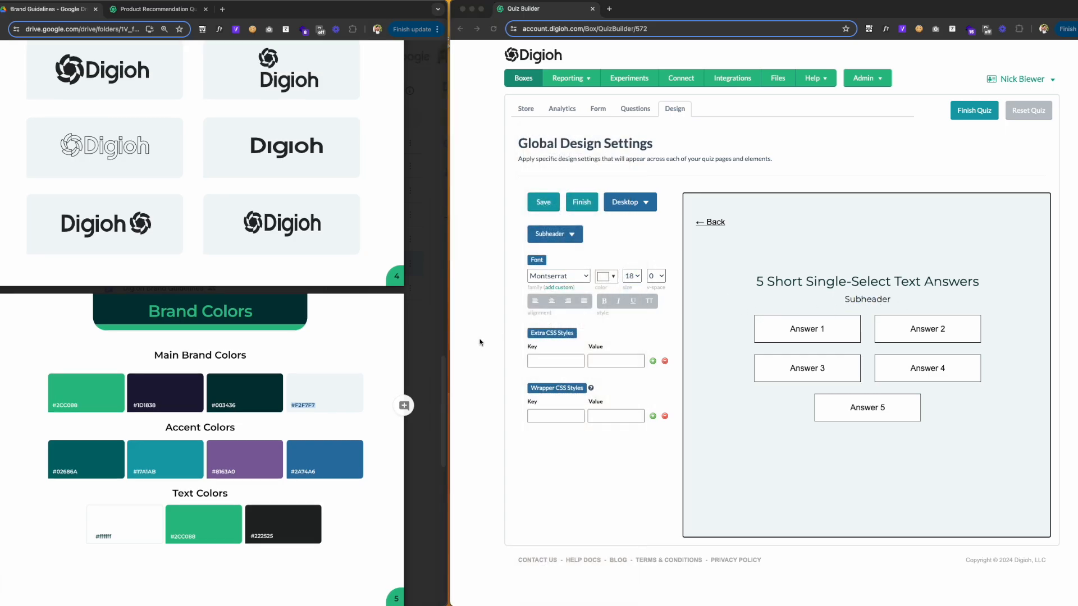
Step: Set the hover background color of all buttons to the brand green #2cc088 from the guidelines
left_click(564, 239)
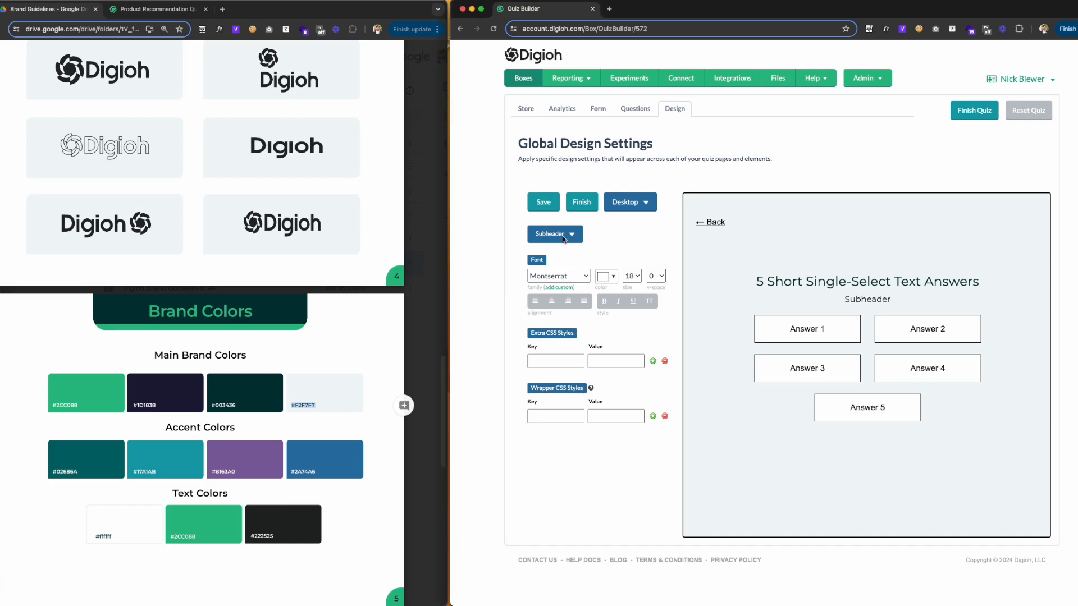
left_click(564, 236)
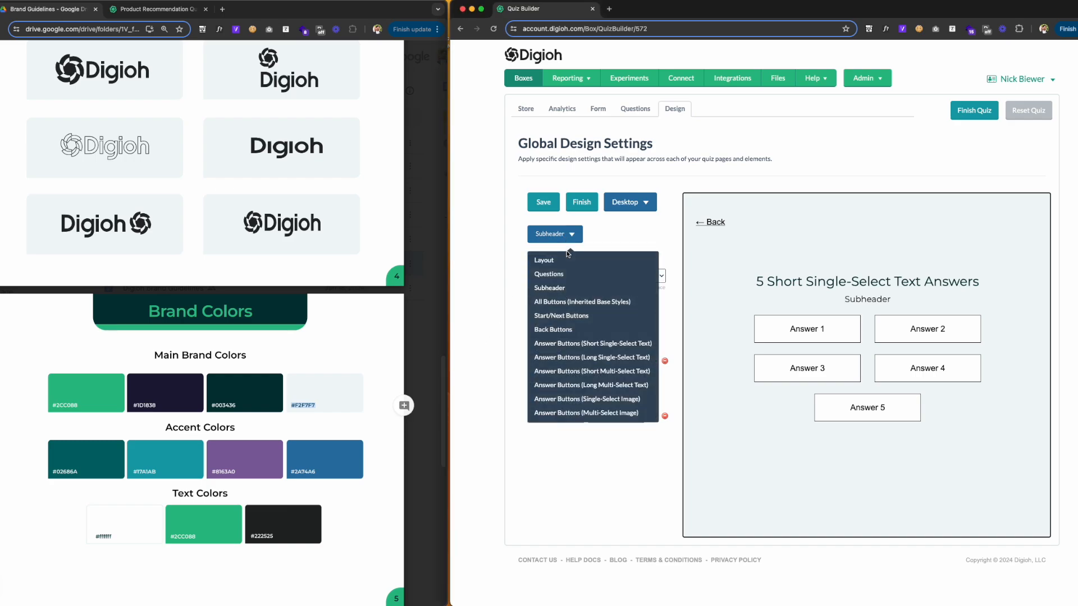
left_click(564, 301)
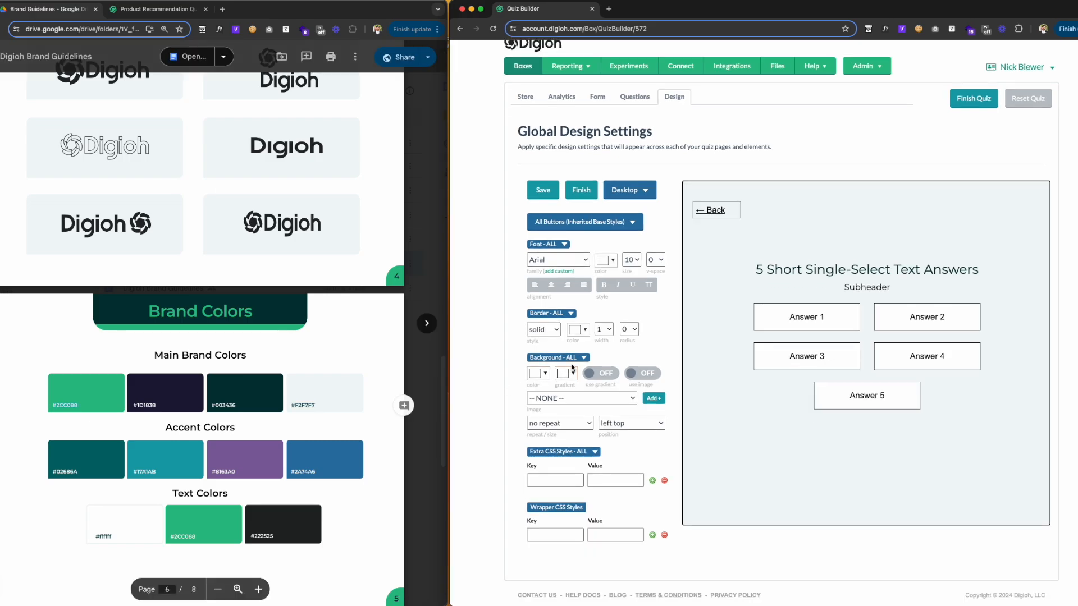
left_click(576, 359)
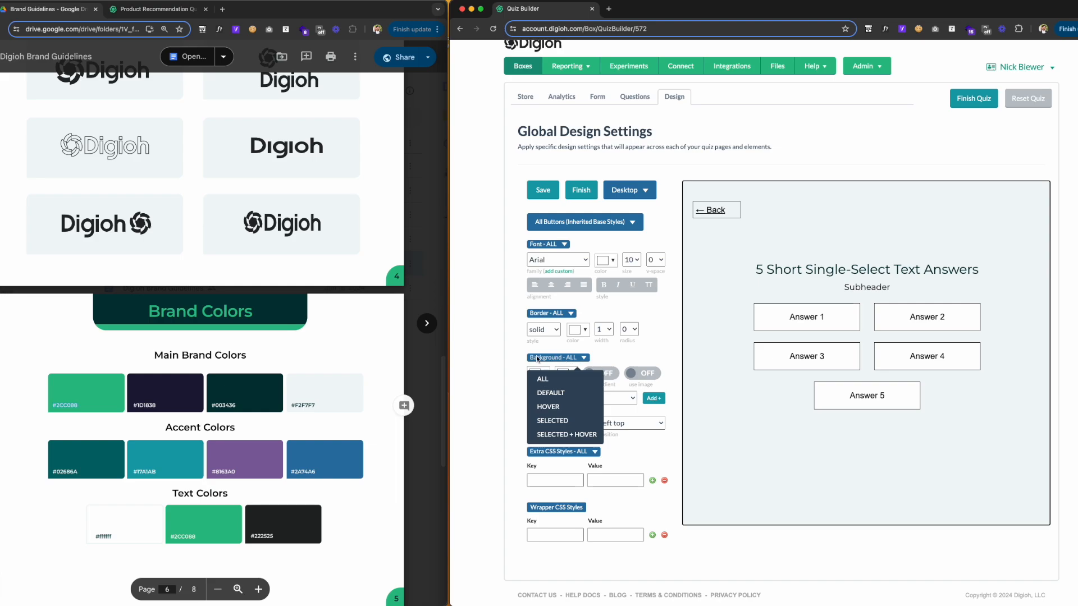
left_click(548, 407)
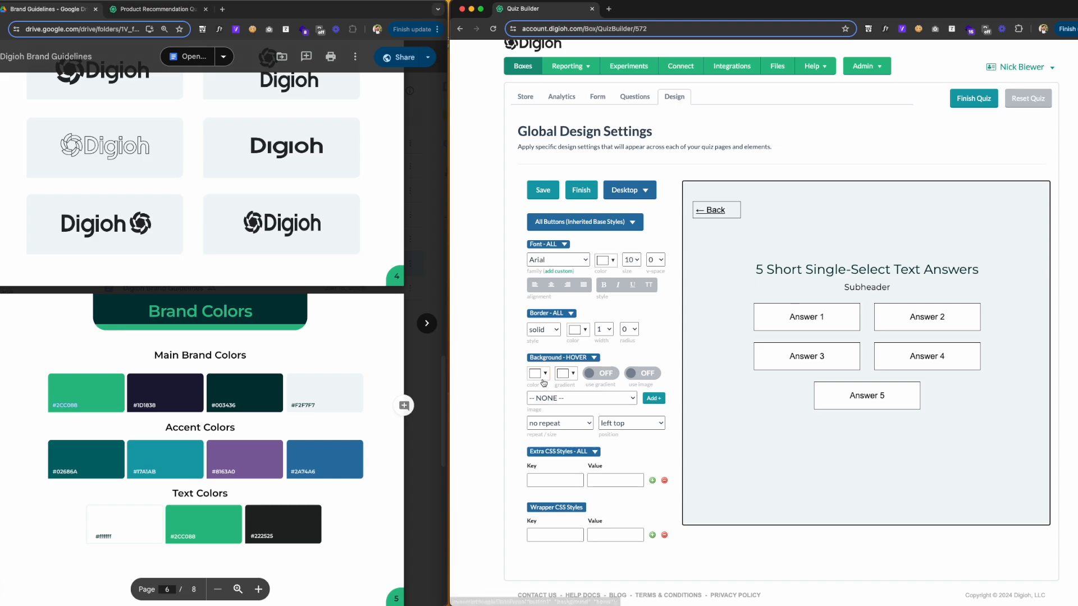
left_click(83, 408)
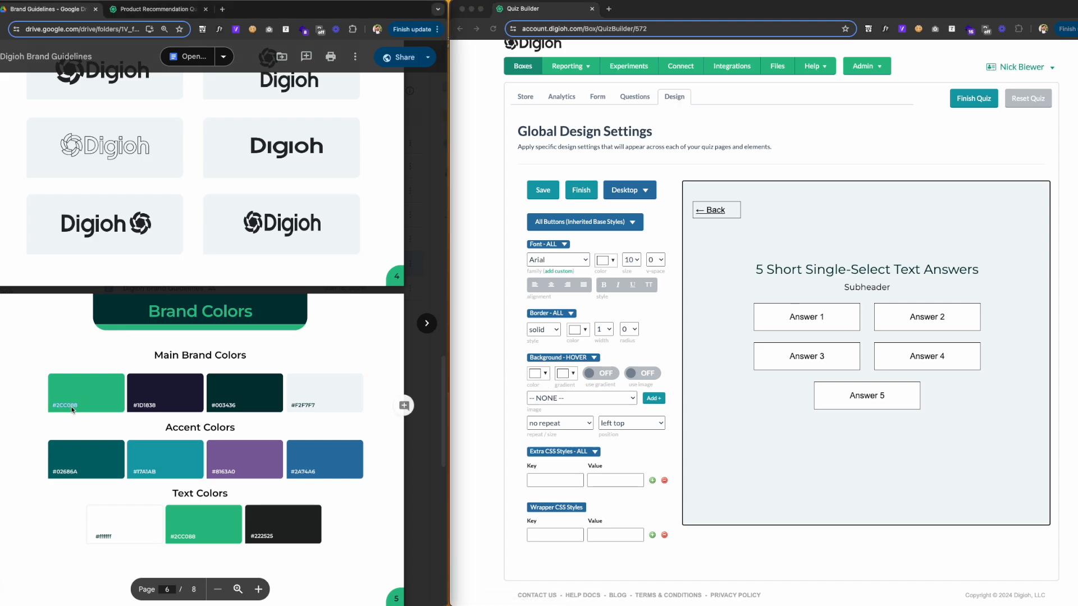
left_click(541, 378)
left_click(535, 374)
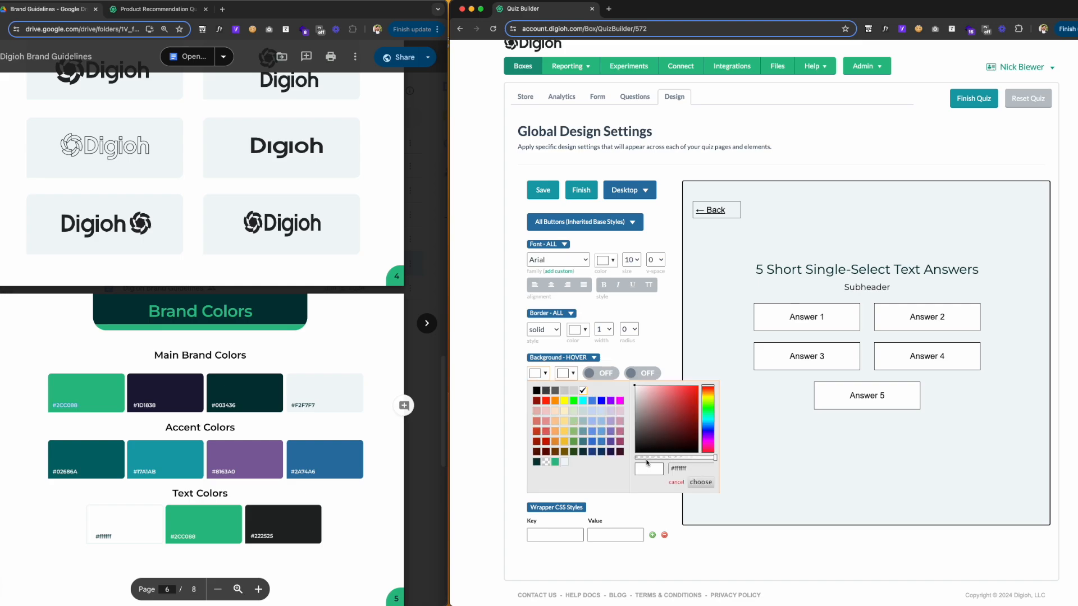
left_click_drag(705, 473, 645, 469)
type("#2cc088")
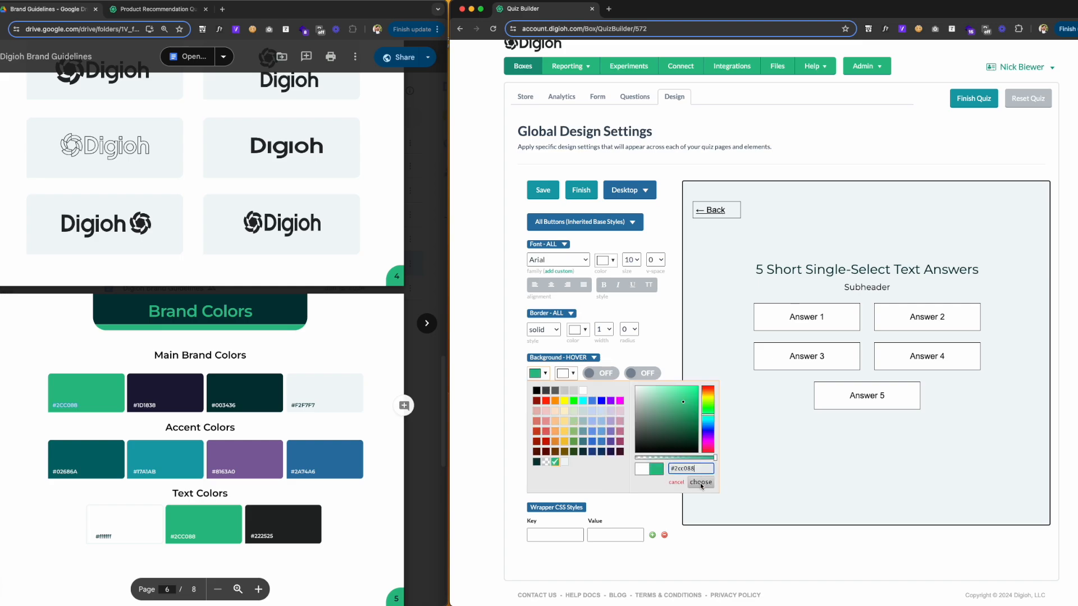
left_click(698, 486)
Step: Apply the saved brand green as the all-buttons background for the selected and selected + hover states
left_click(564, 359)
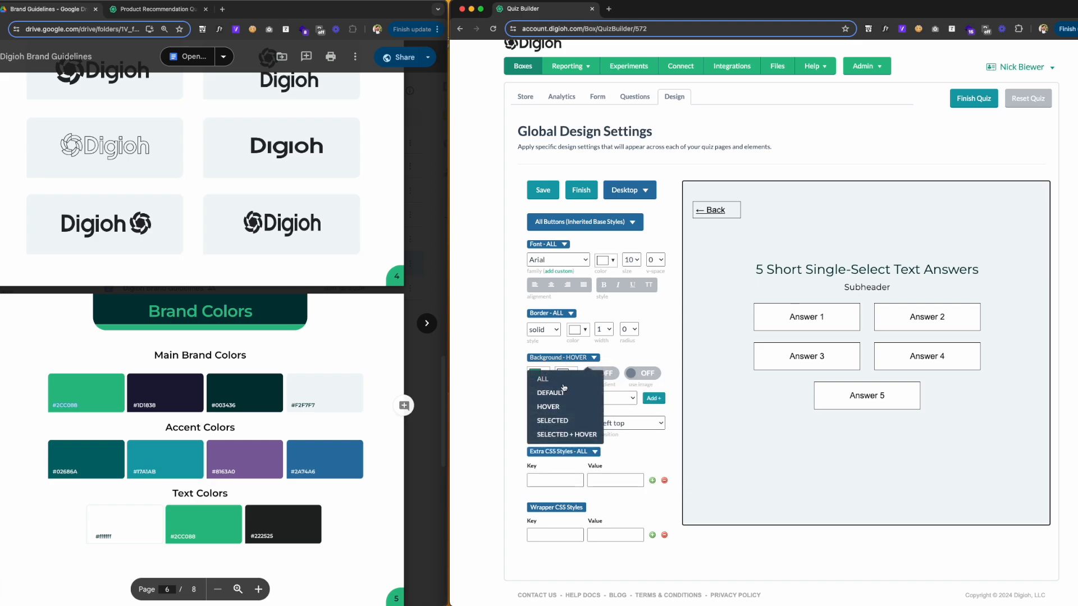
left_click(564, 421)
left_click(536, 373)
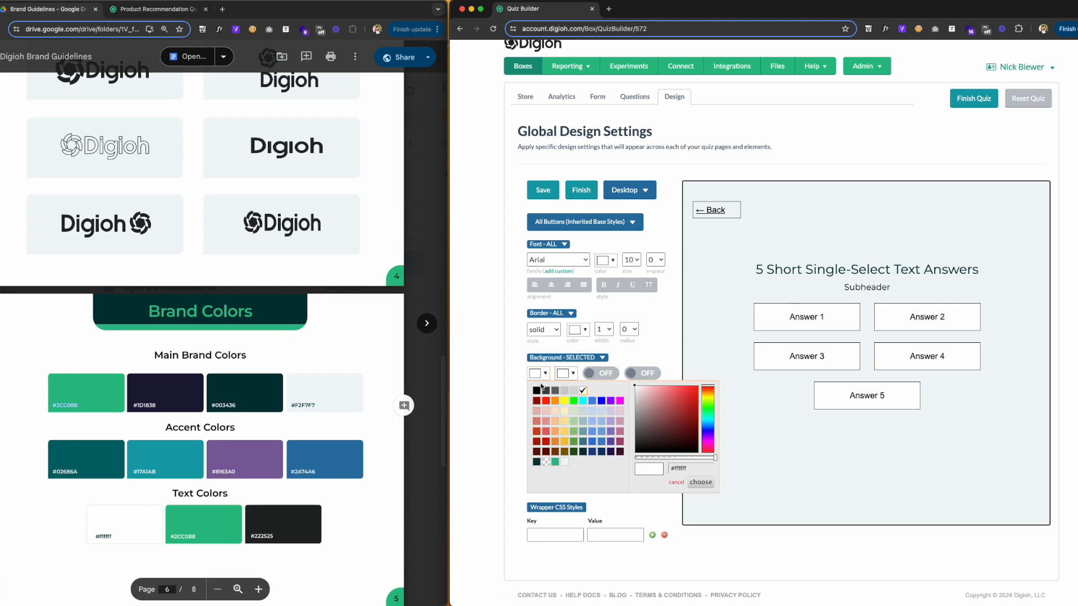
left_click(555, 462)
left_click(568, 358)
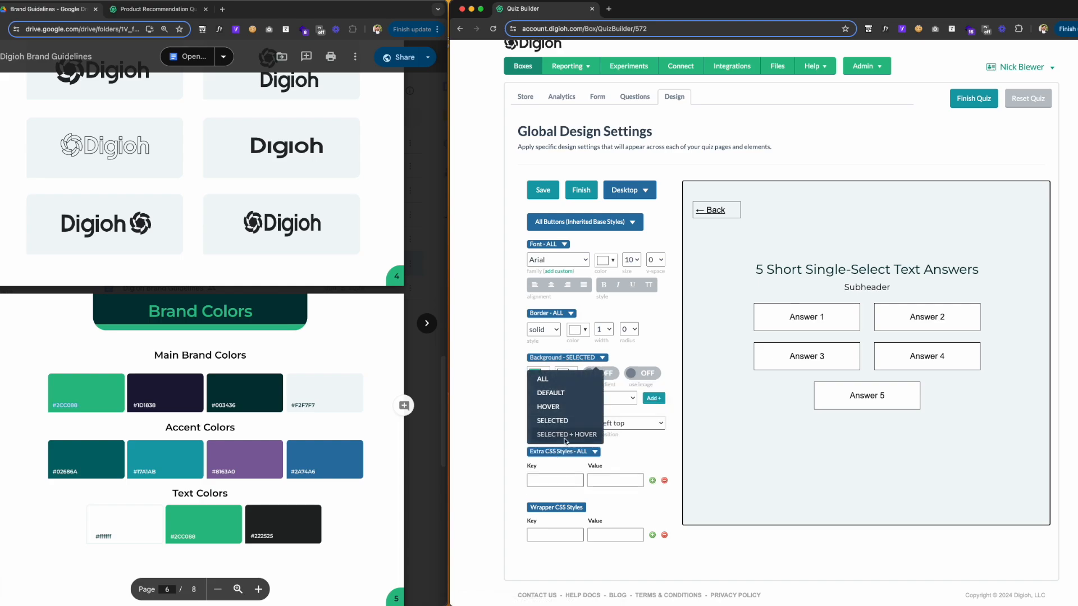
left_click(564, 436)
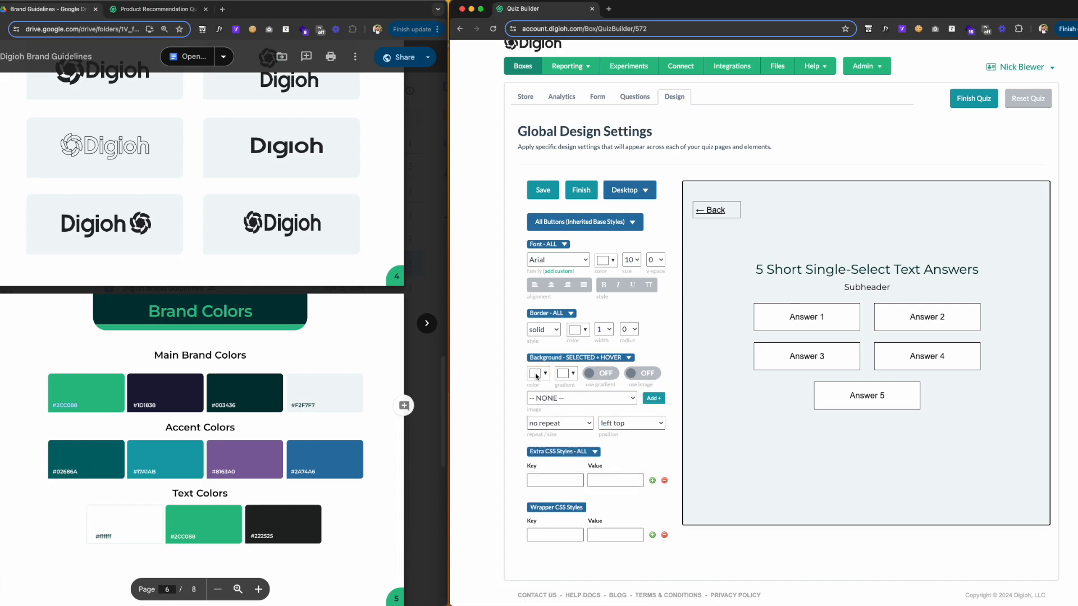
left_click(536, 374)
left_click(555, 462)
Step: Set the all-buttons border color to the brand green for the hover, selected and selected + hover states
left_click(549, 314)
left_click(554, 362)
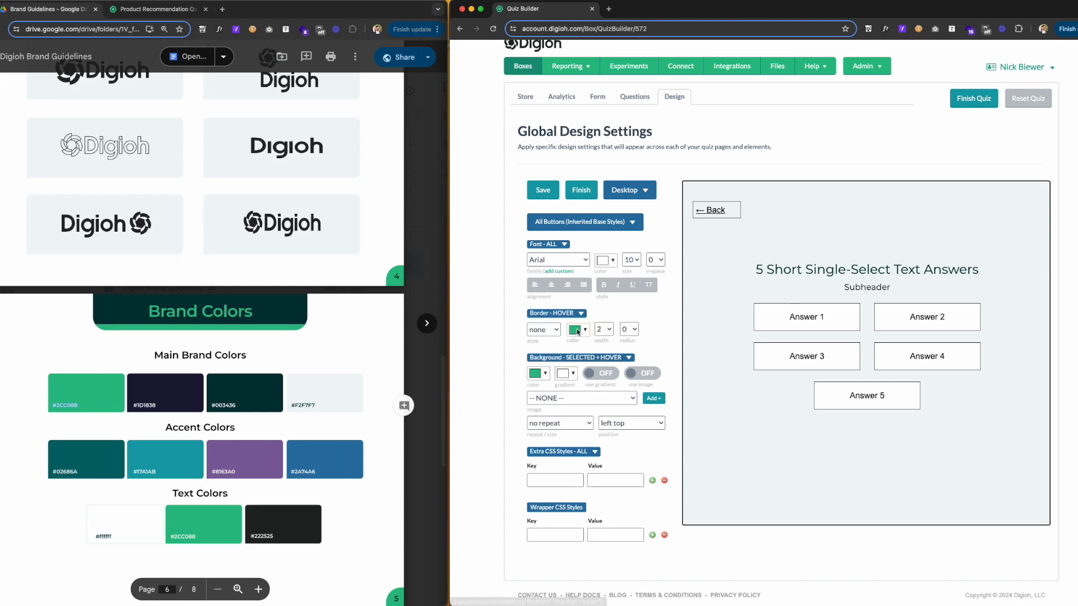
left_click(575, 330)
left_click(594, 420)
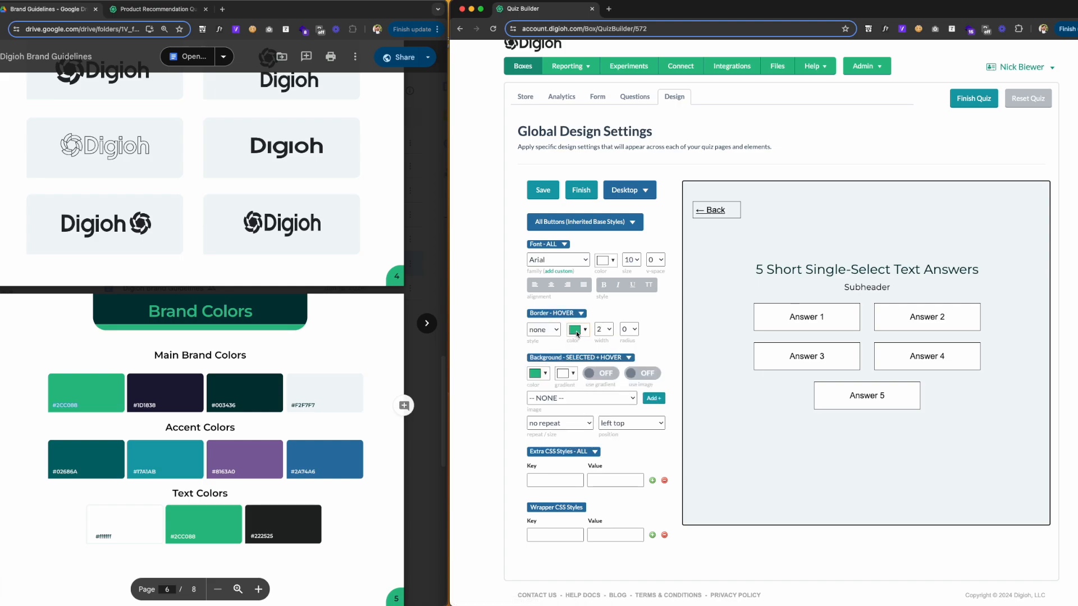
left_click(566, 313)
left_click(568, 376)
left_click(561, 314)
left_click(572, 387)
Step: Set the border of all buttons in all states to width 2 and radius 6, and test Answer 1 in the preview
left_click(580, 317)
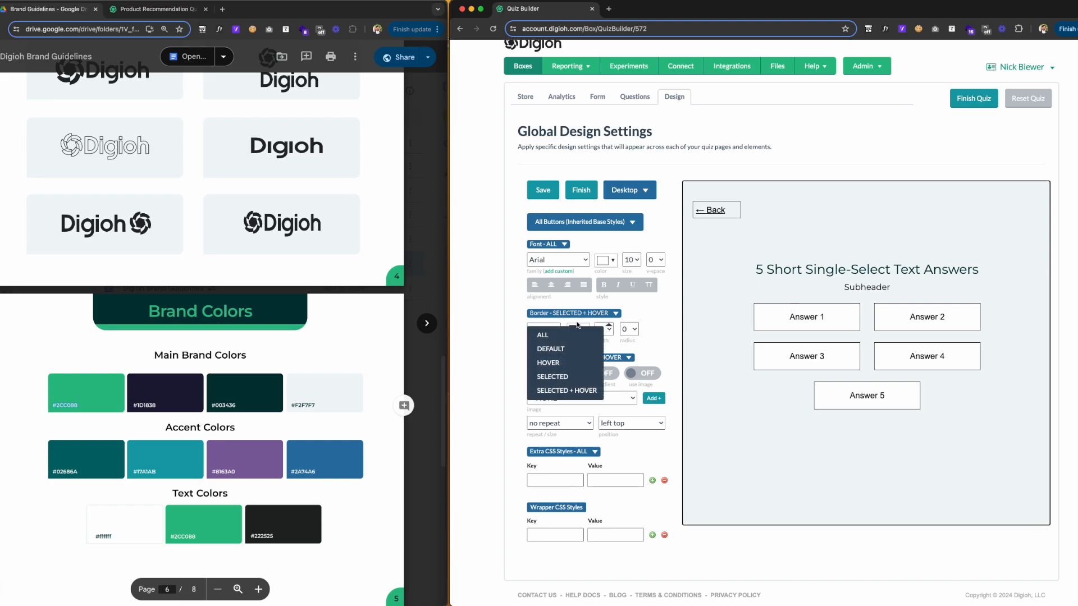
left_click(576, 336)
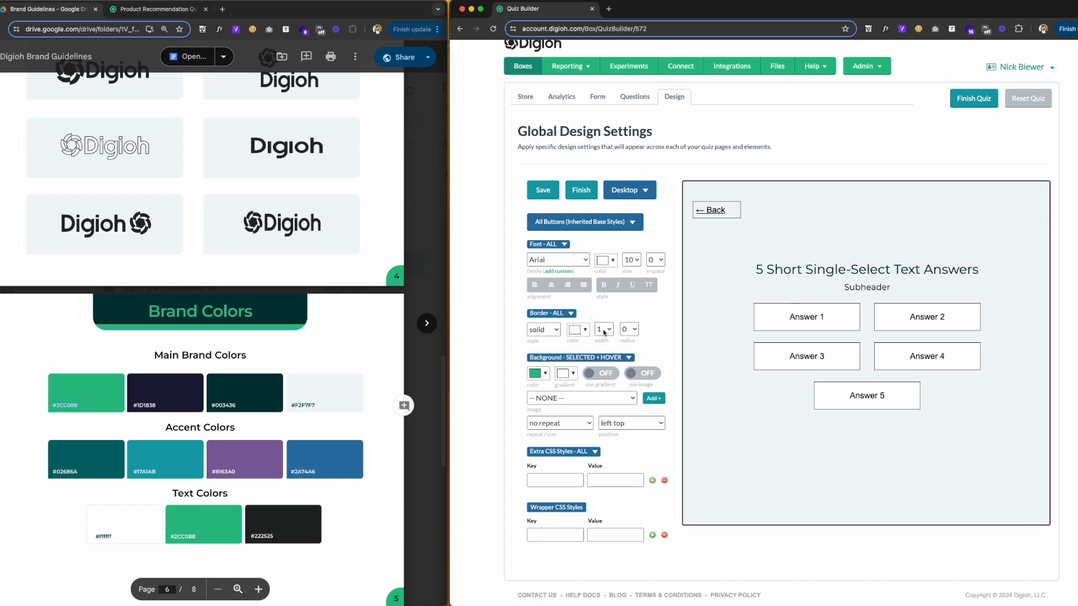
left_click(604, 330)
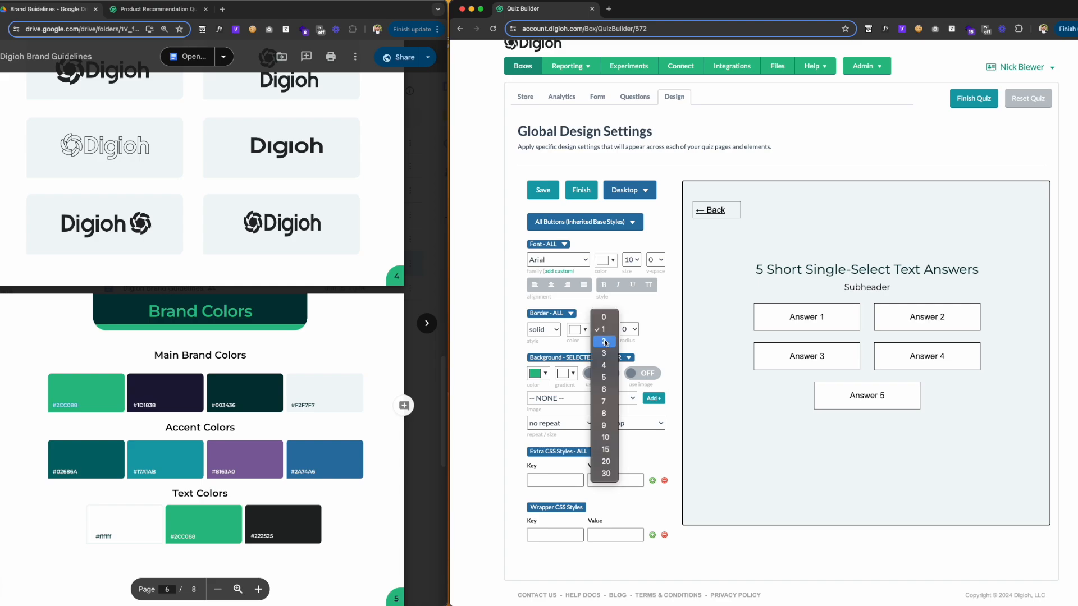
left_click(604, 338)
left_click(630, 331)
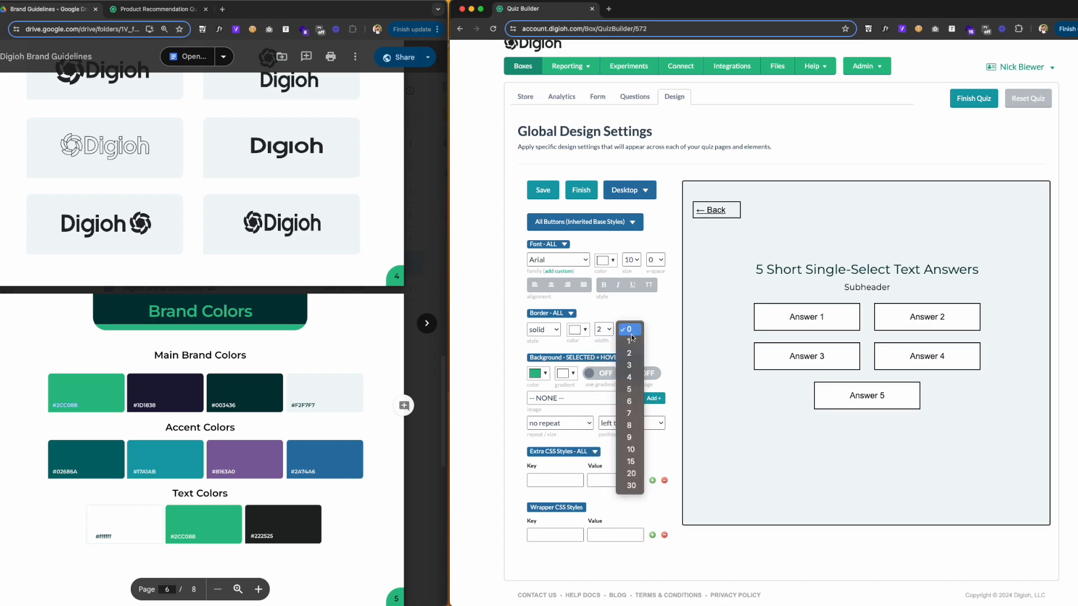
left_click(629, 402)
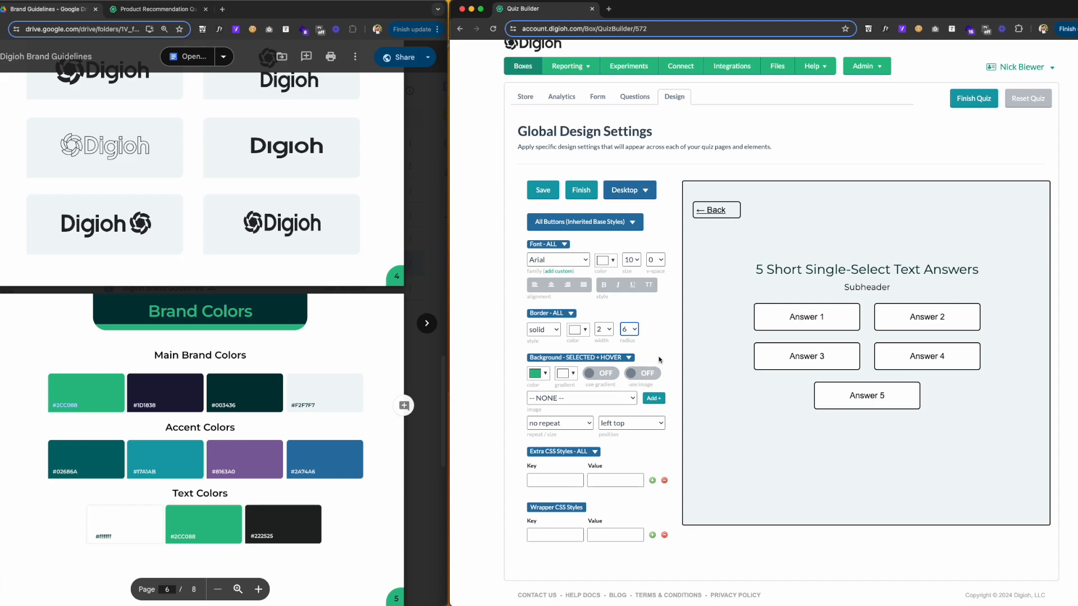
left_click(807, 320)
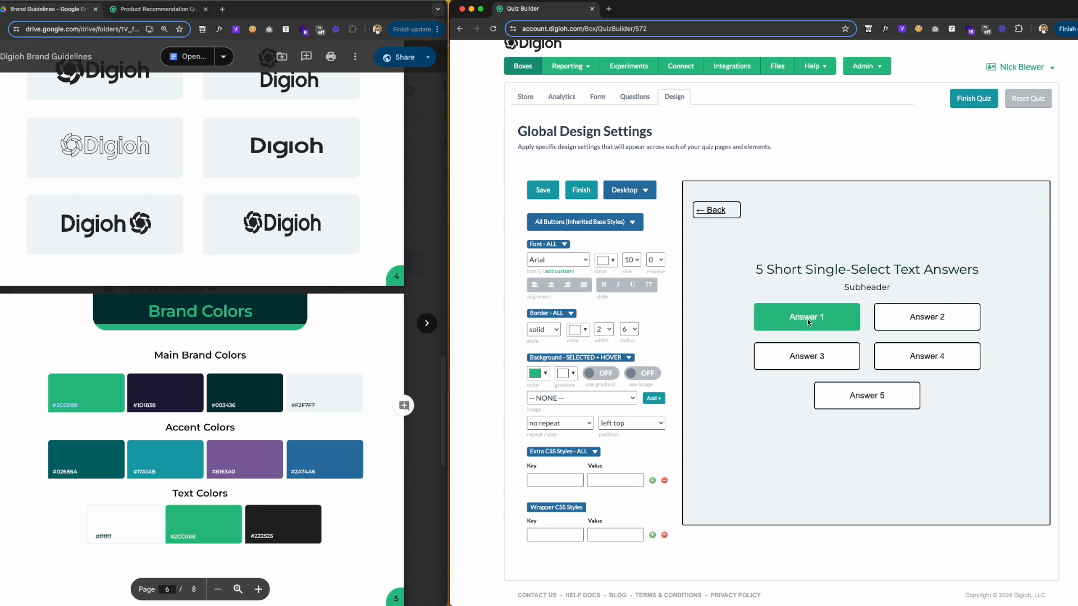
scroll(716, 348, "up", 1)
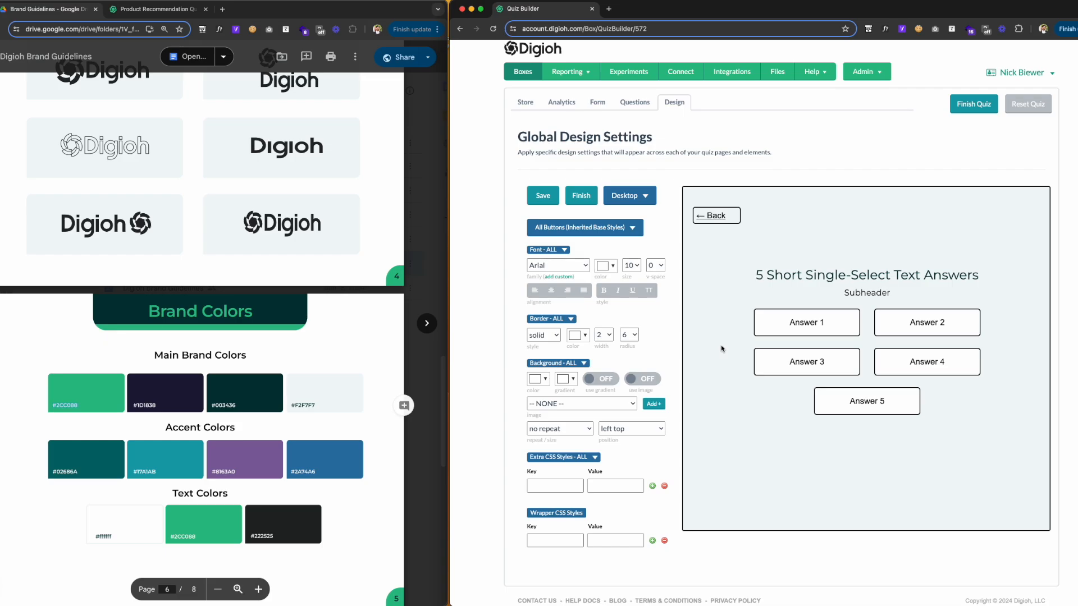
Step: Select Answer 1 and Answer 3 in the Start/Next Buttons preview and set those buttons' background to the brand green
left_click(613, 230)
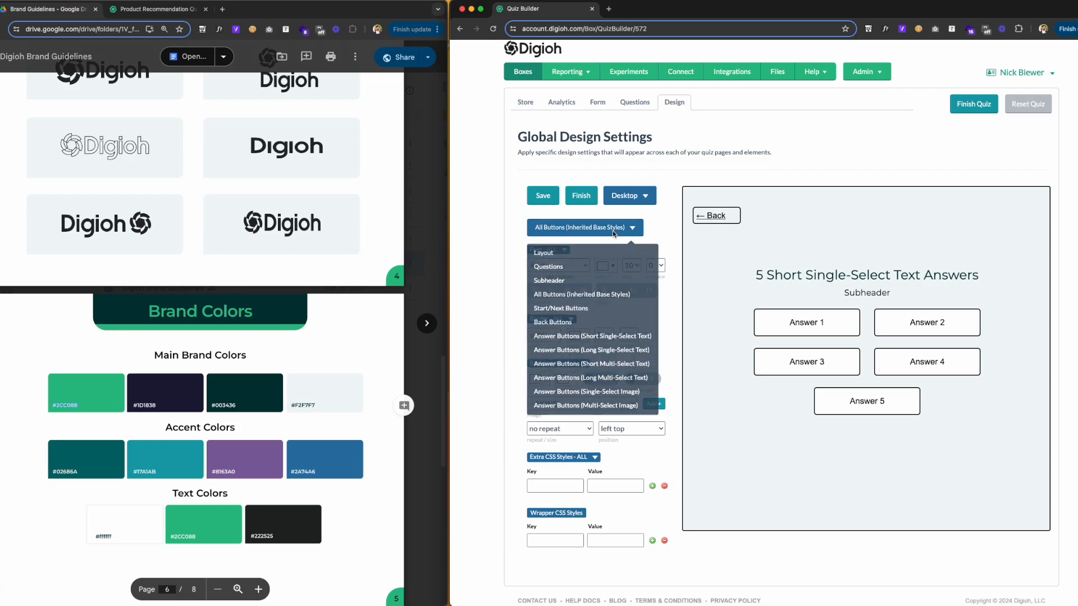
left_click(578, 310)
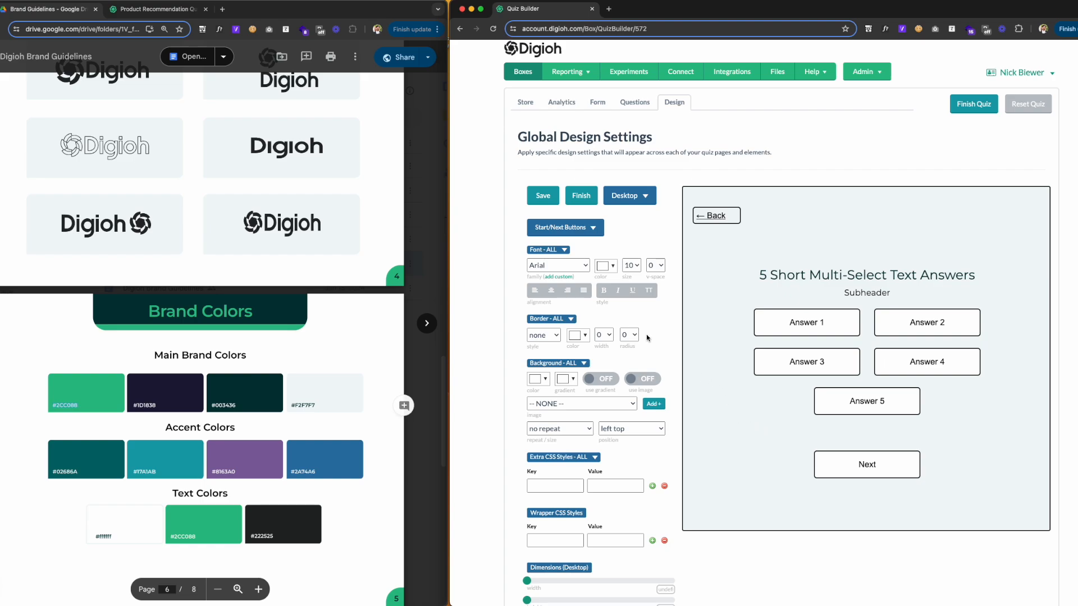
left_click(790, 329)
left_click(803, 361)
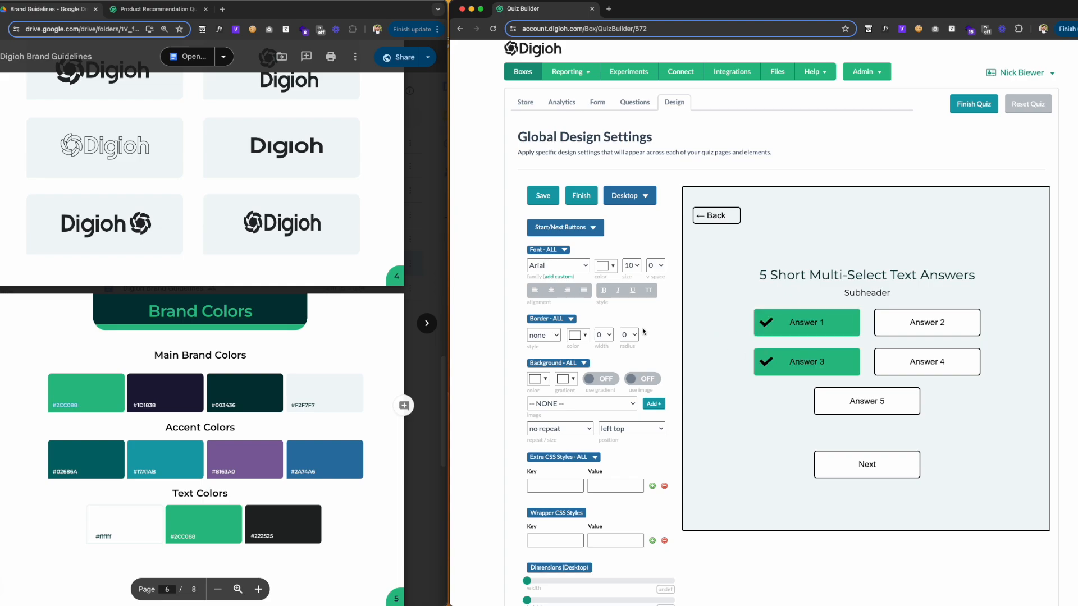
left_click(541, 379)
left_click(555, 468)
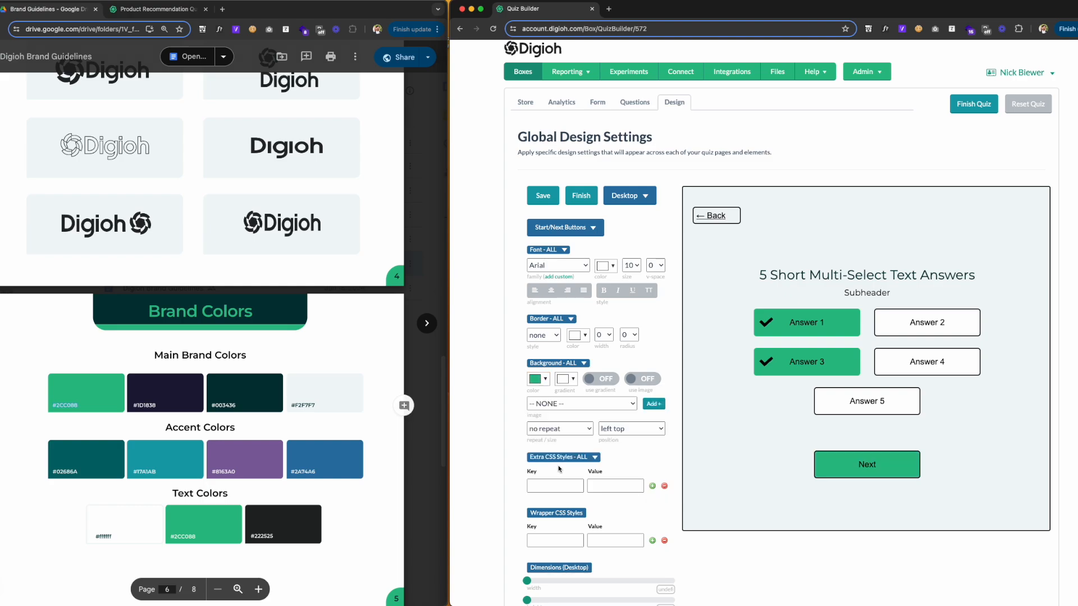
Step: Give the Start/Next buttons a solid brand-green border with width 1 and radius 6
left_click(553, 335)
left_click(583, 335)
left_click(583, 336)
left_click(595, 426)
left_click(604, 335)
left_click(610, 346)
left_click(604, 335)
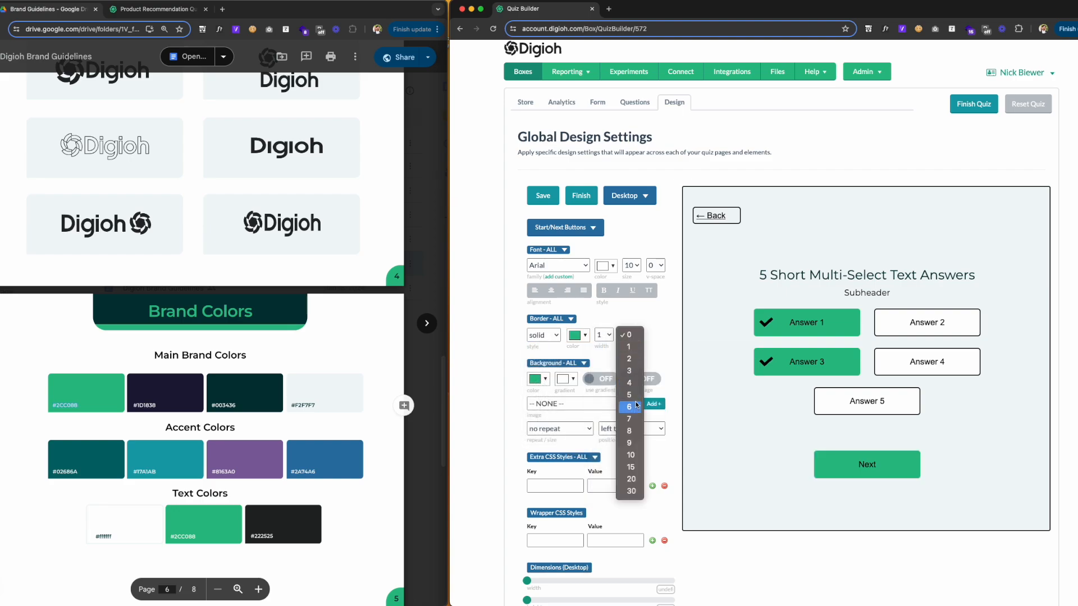
left_click(630, 407)
Step: Set the Start/Next buttons' font color to white
scroll(561, 391, "down", 1)
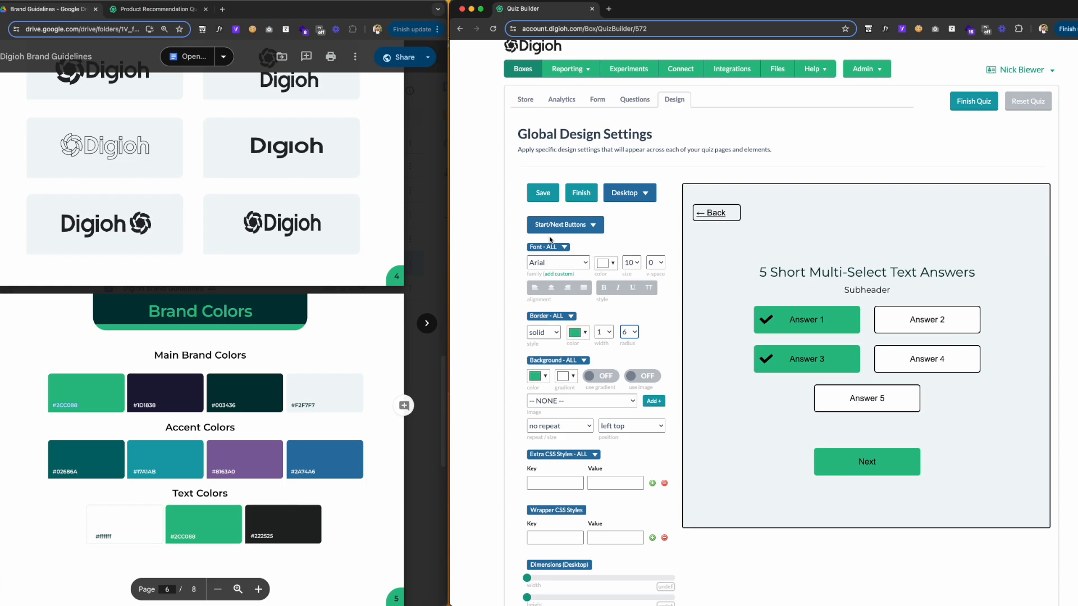
left_click(608, 264)
left_click(641, 280)
left_click(608, 264)
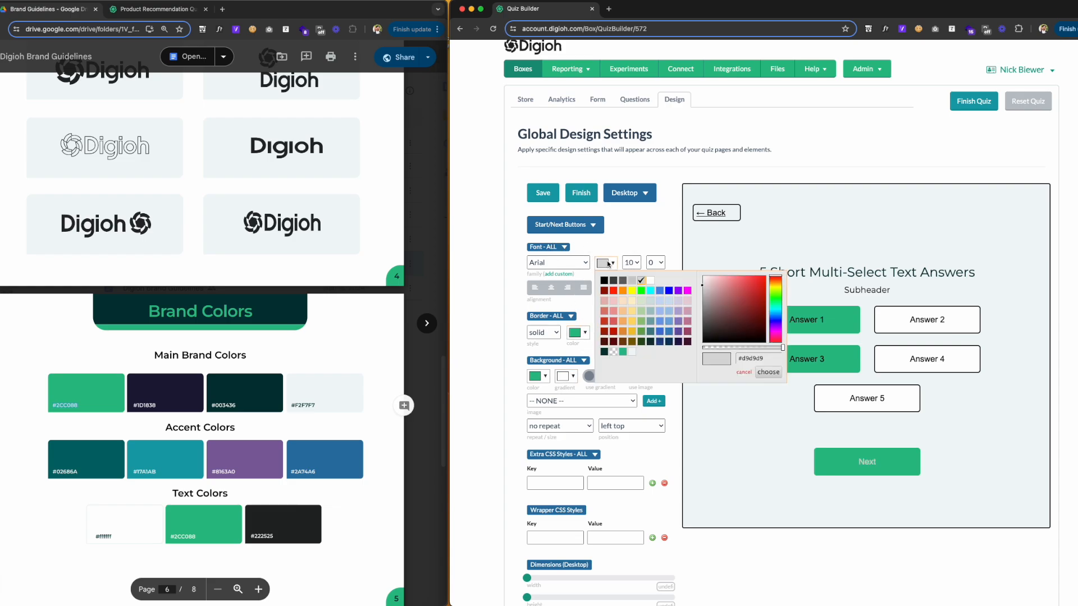
left_click(648, 281)
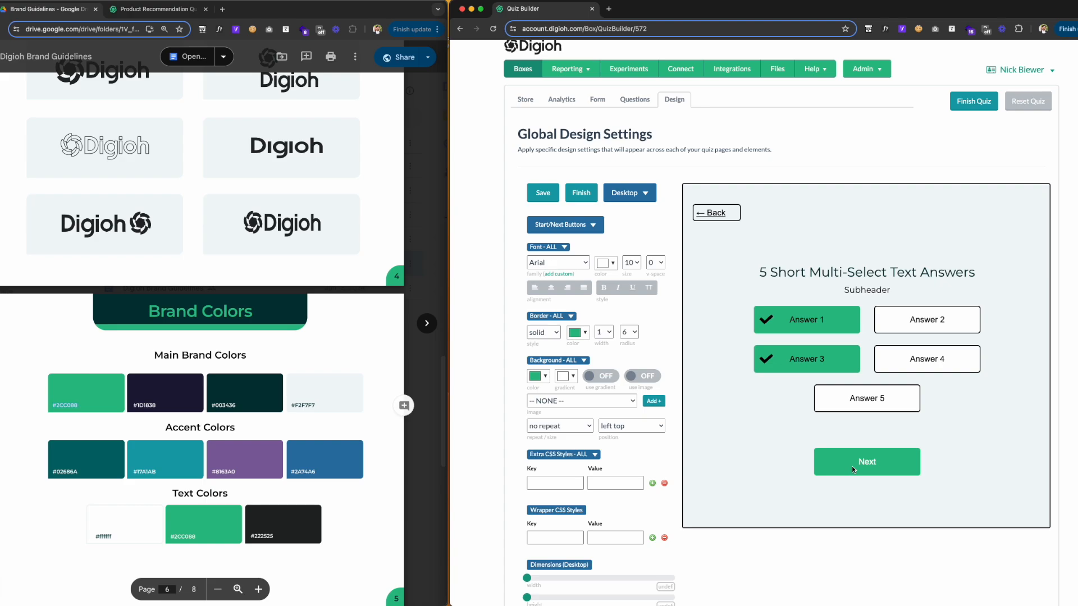
Step: Set the Start/Next buttons' hover background to a darker shade of the brand green and save the design settings
scroll(560, 358, "up", 1)
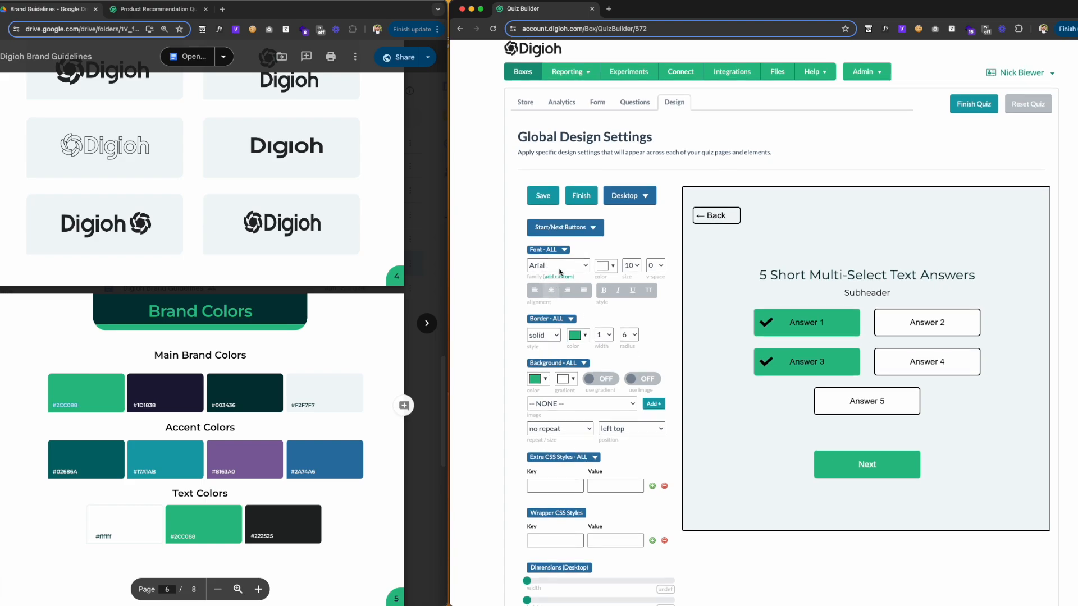
left_click(556, 368)
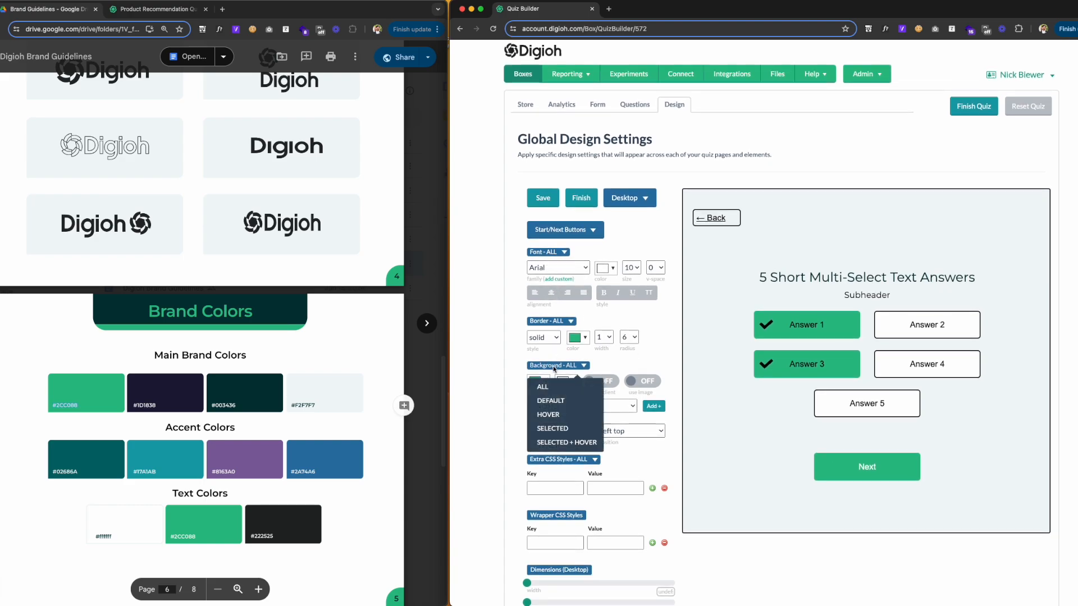
left_click(549, 414)
left_click(538, 382)
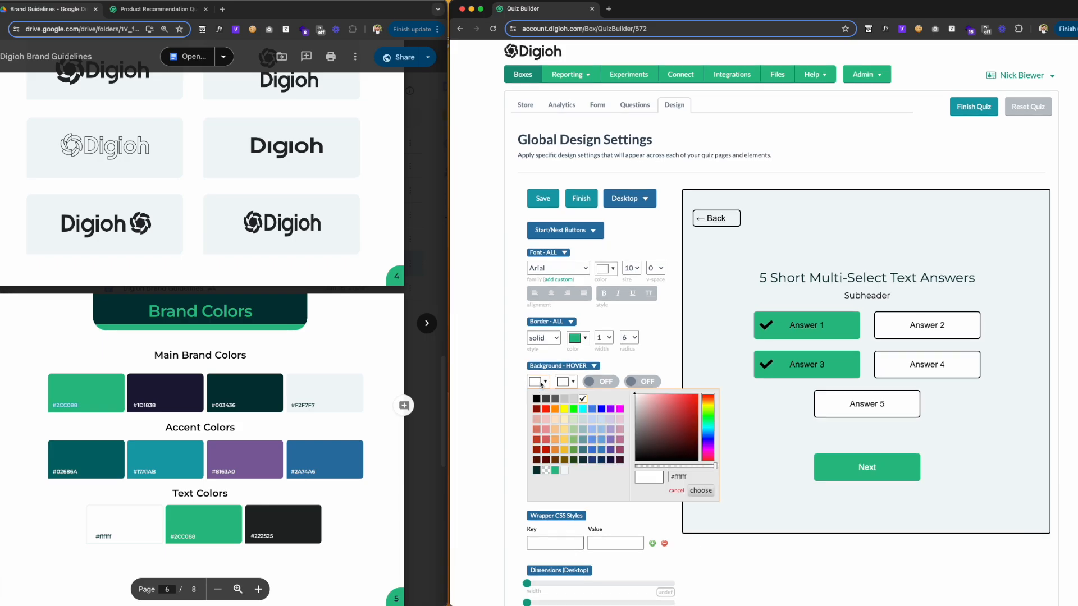
left_click(555, 470)
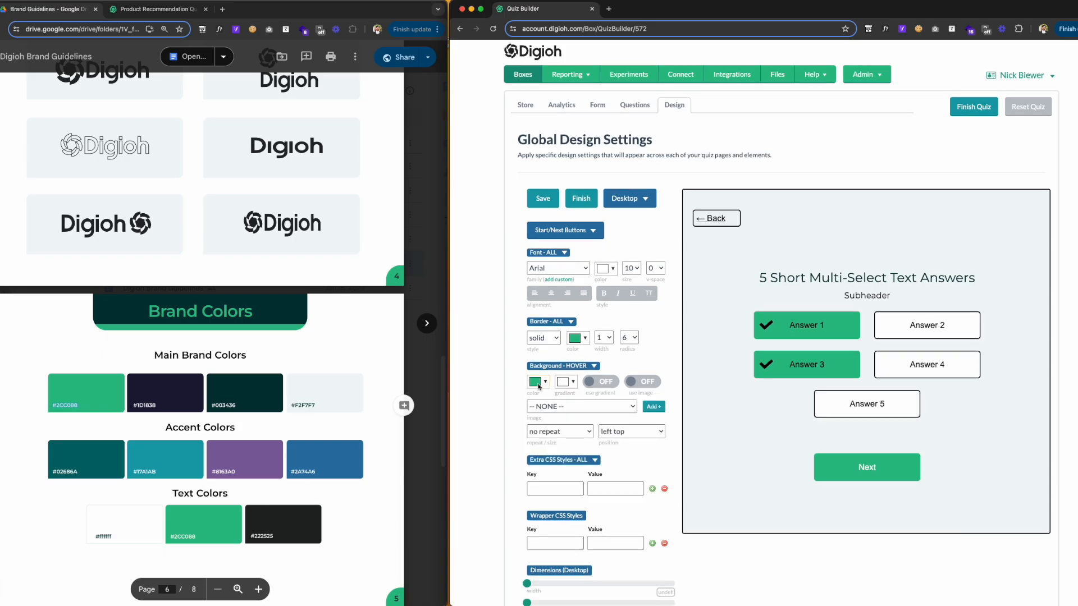
left_click(536, 383)
scroll(683, 413, "down", 1)
left_click(682, 420)
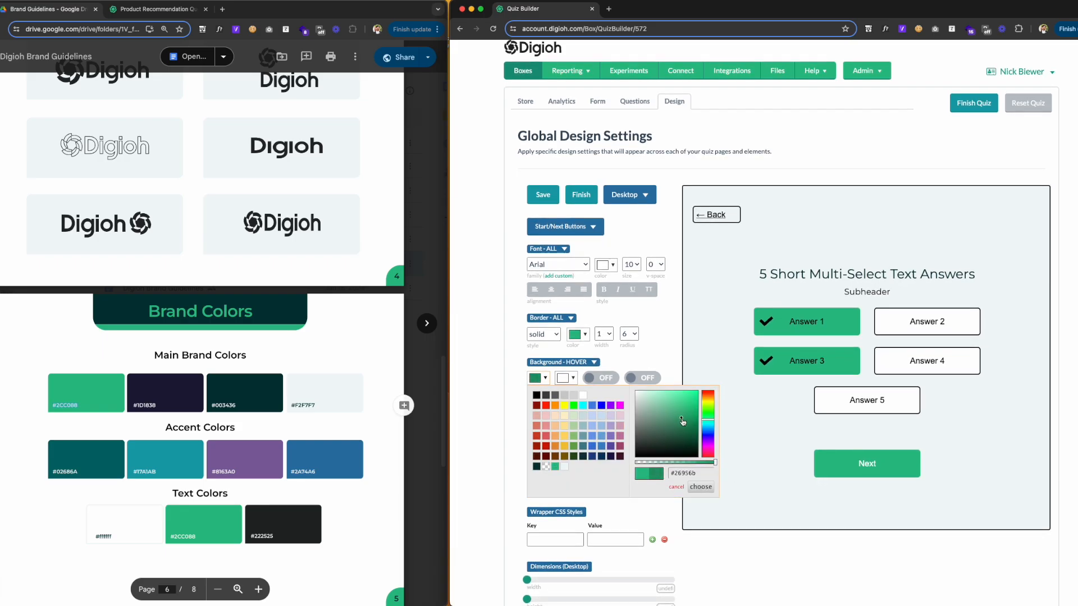
left_click(702, 487)
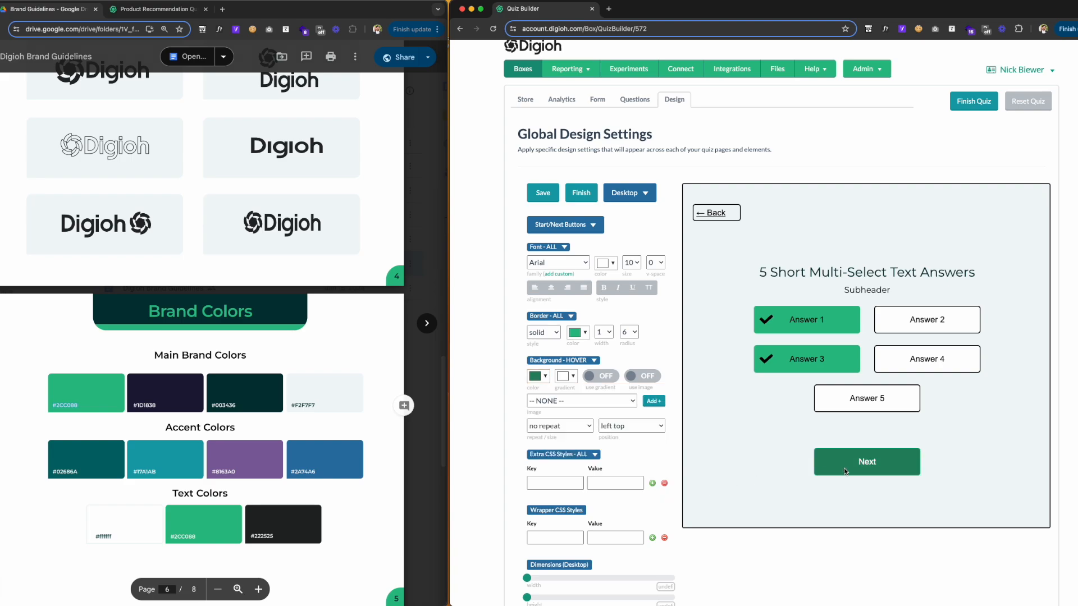
left_click(546, 196)
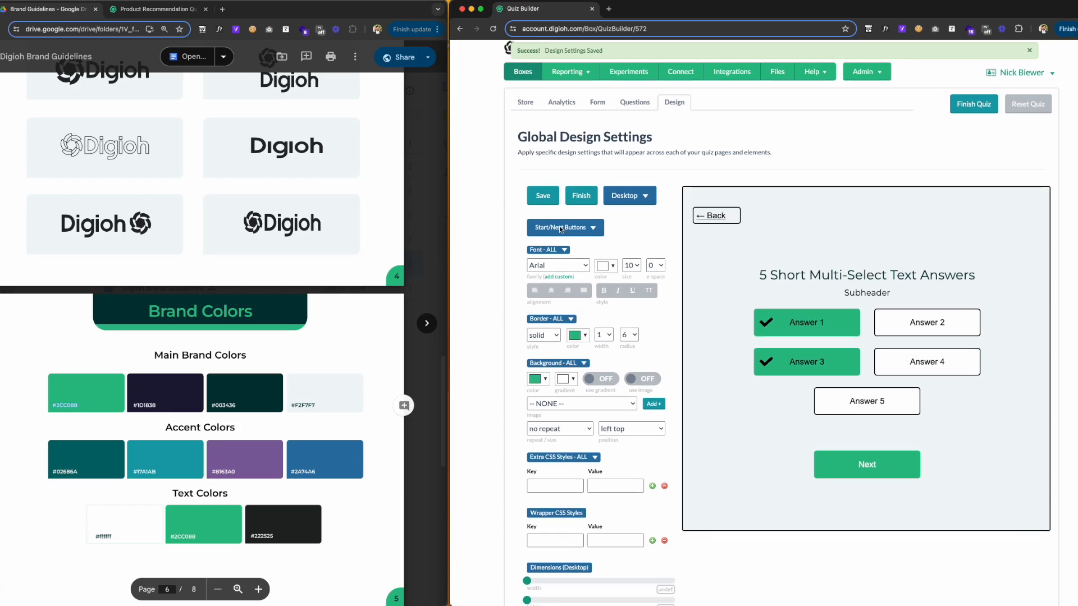
Step: Set the Back buttons' border style to none and make their background fully transparent
left_click(560, 228)
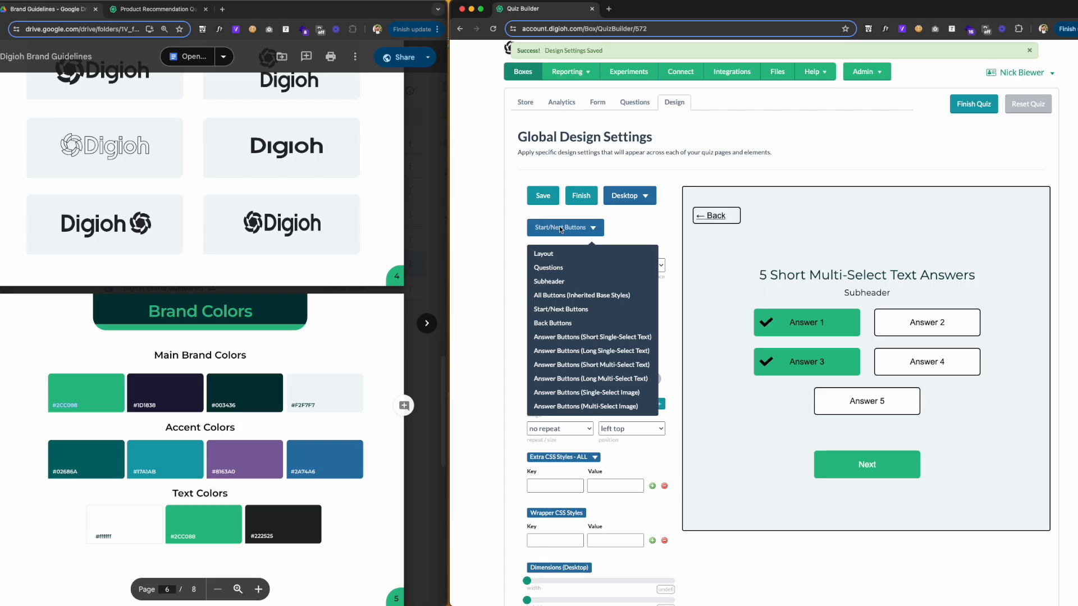
left_click(570, 324)
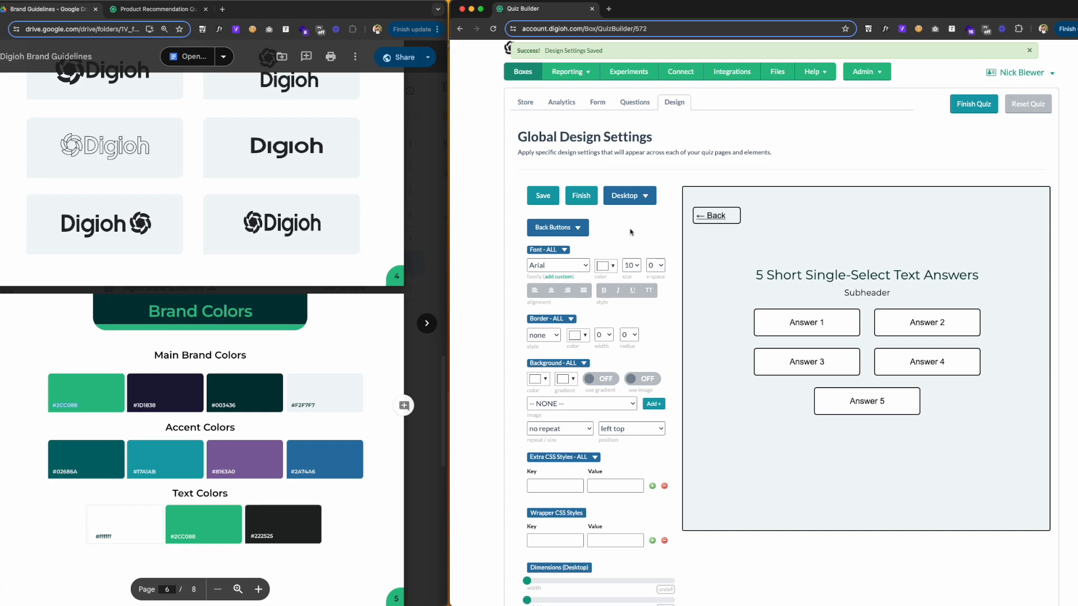
left_click(554, 337)
left_click(545, 346)
left_click(548, 338)
left_click(548, 325)
left_click(540, 379)
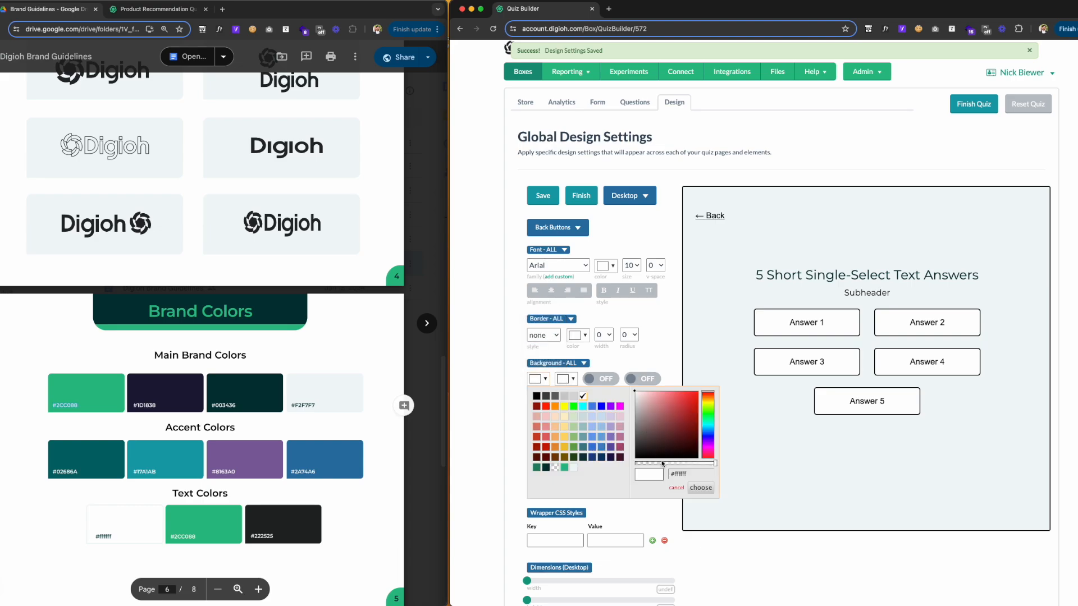
left_click_drag(692, 465, 632, 464)
left_click(702, 488)
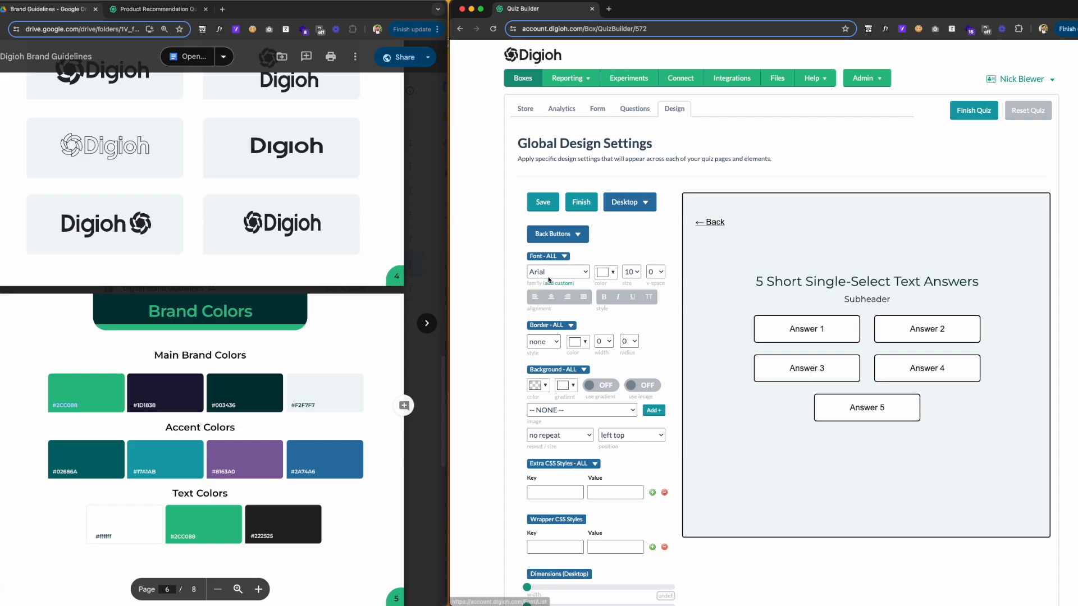
Step: Switch to the Short Multi-Select Text answer button settings and test selecting and deselecting Answers 1, 3 and 4 in the preview
left_click(571, 235)
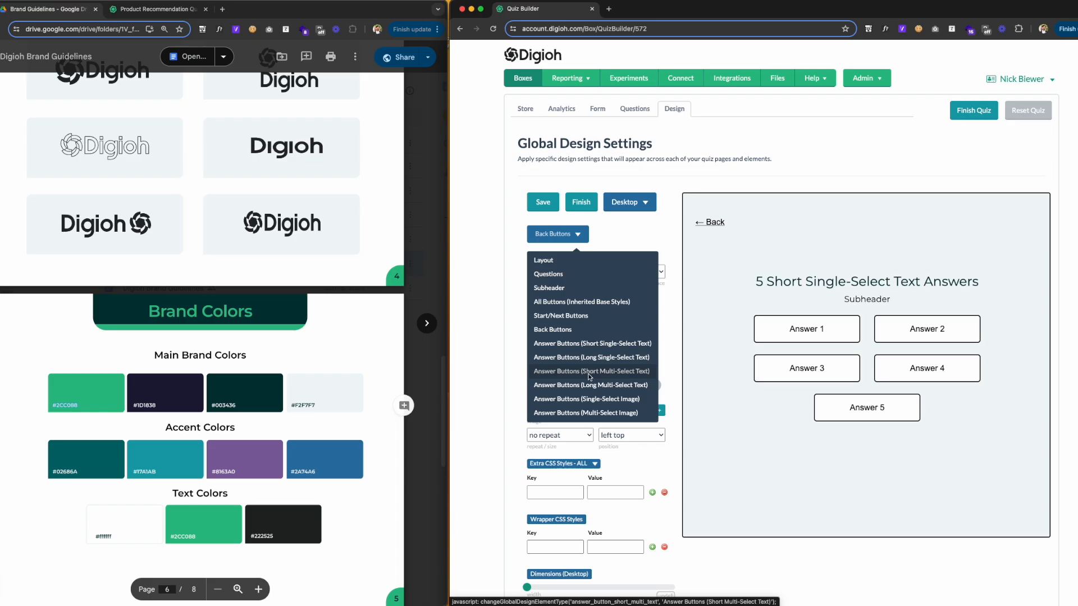
left_click(588, 372)
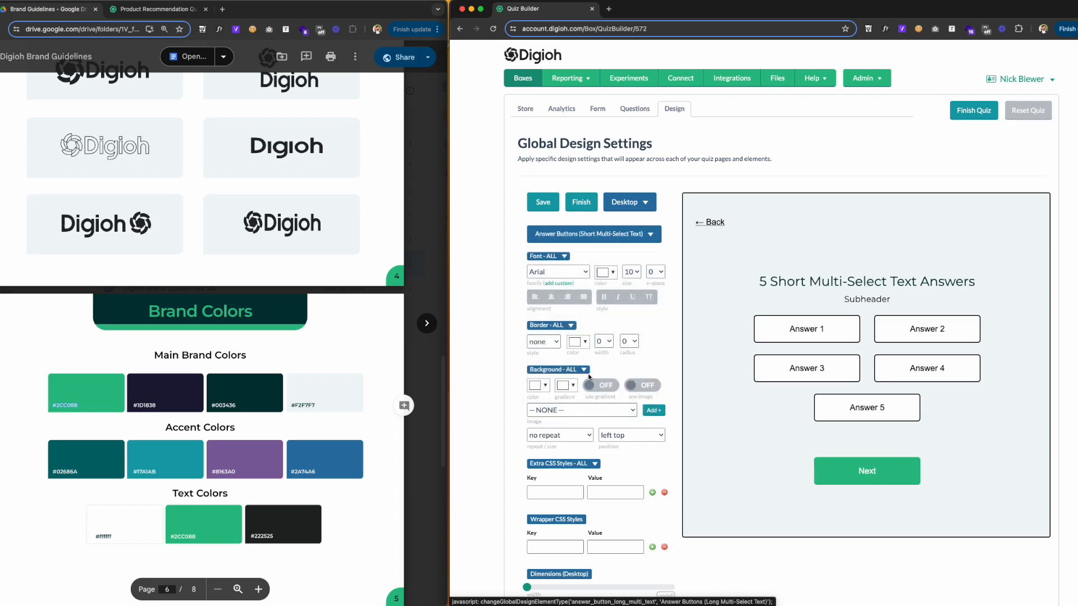
left_click(810, 334)
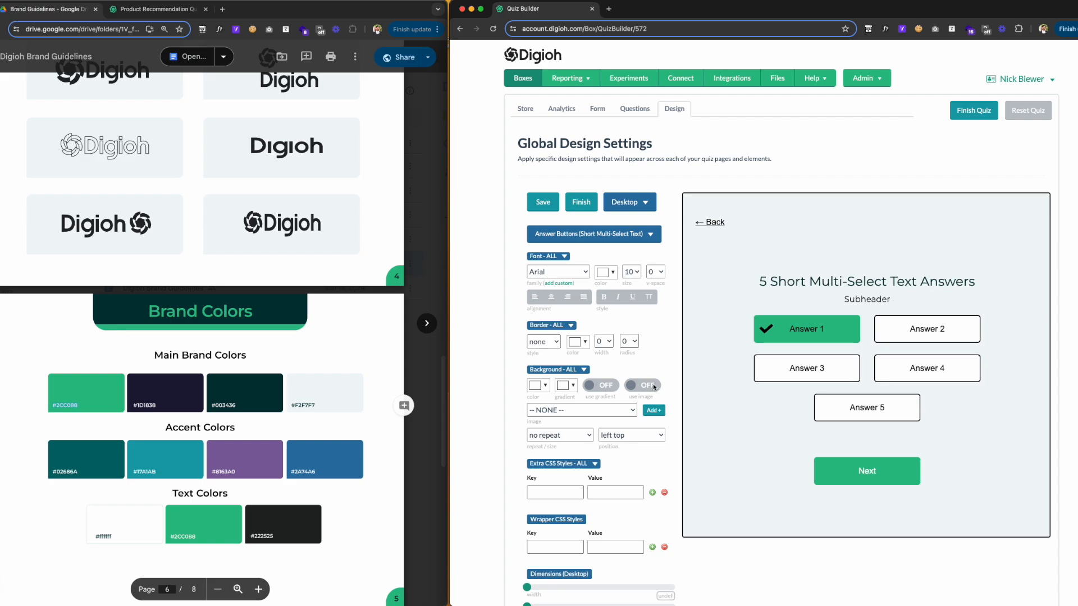
left_click(794, 374)
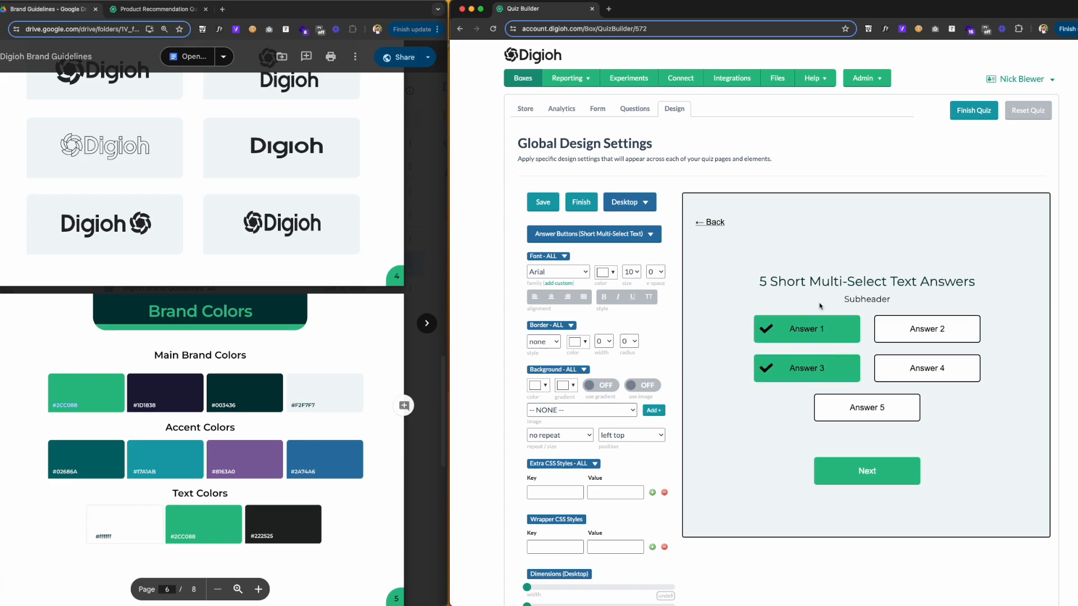
left_click(908, 366)
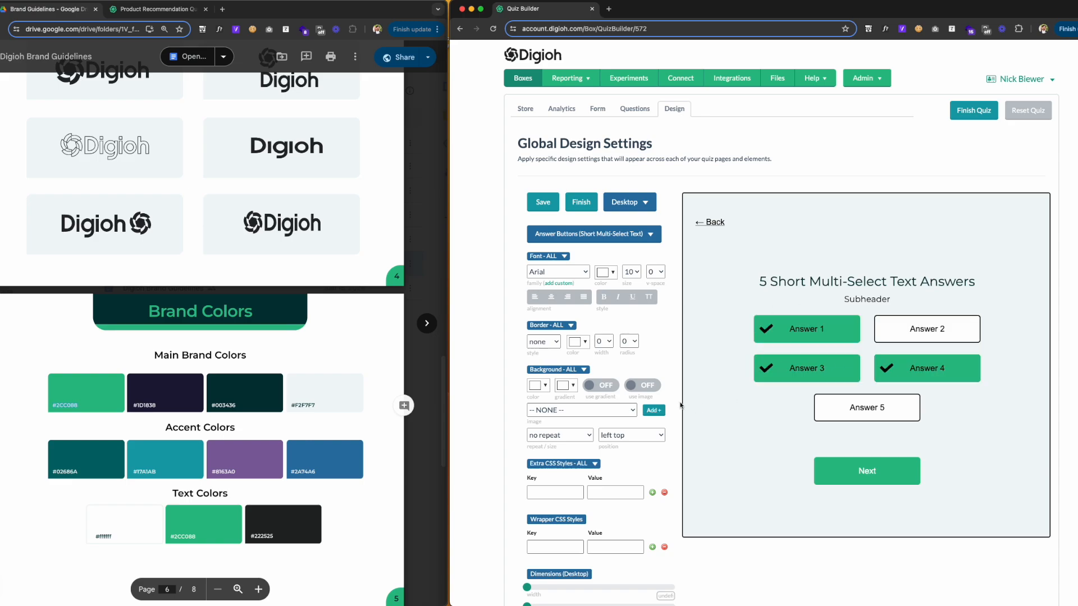
left_click(917, 370)
left_click(829, 369)
left_click(807, 329)
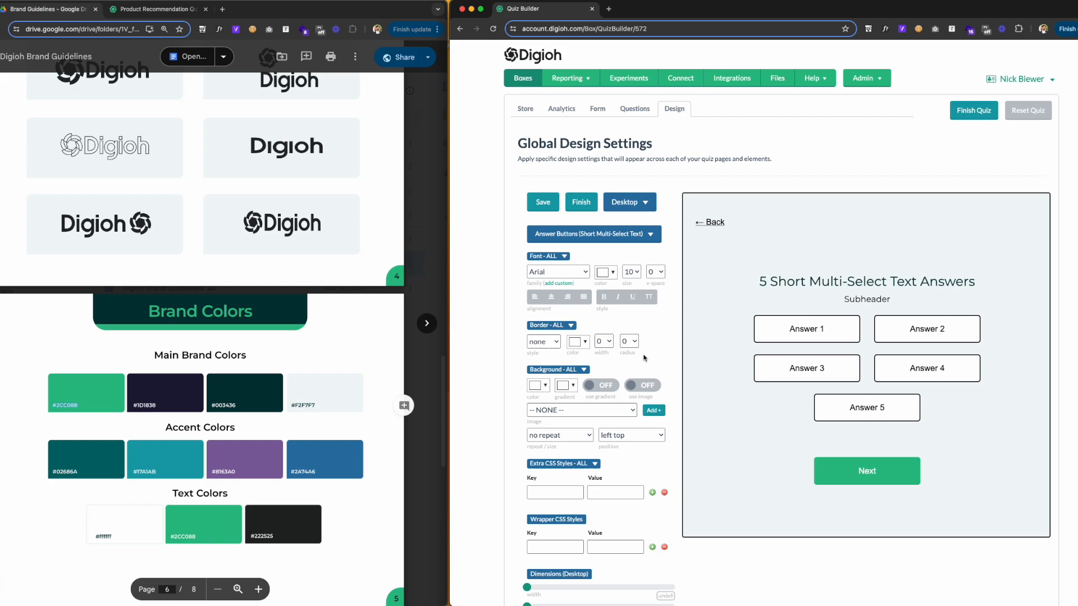
Step: Set the desktop dimensions of the Short Multi-Select Text answer buttons to height 50 and width 240
scroll(656, 349, "down", 3)
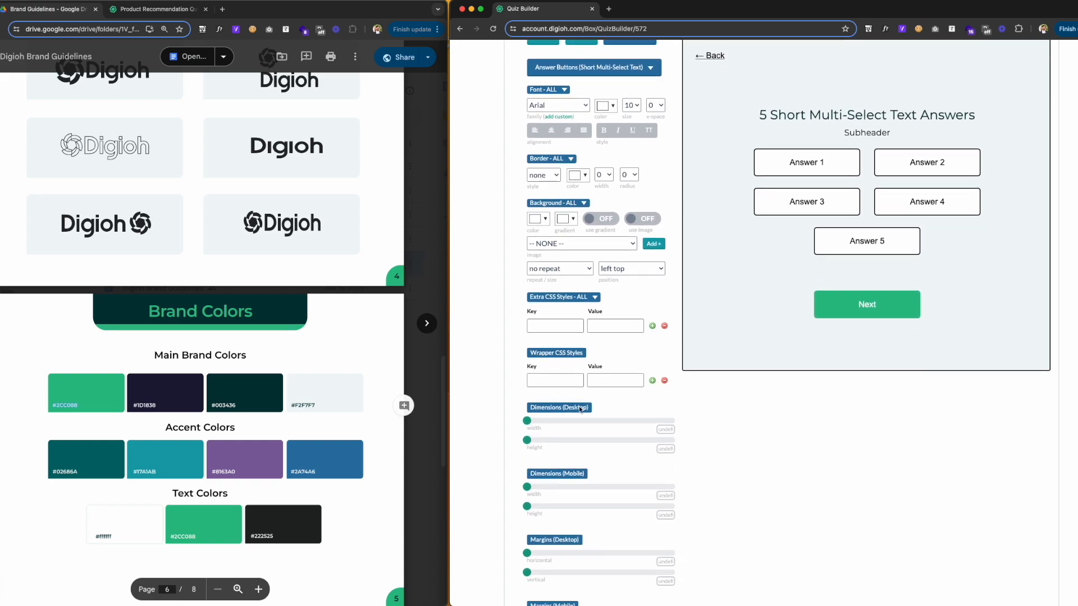
scroll(579, 405, "down", 1)
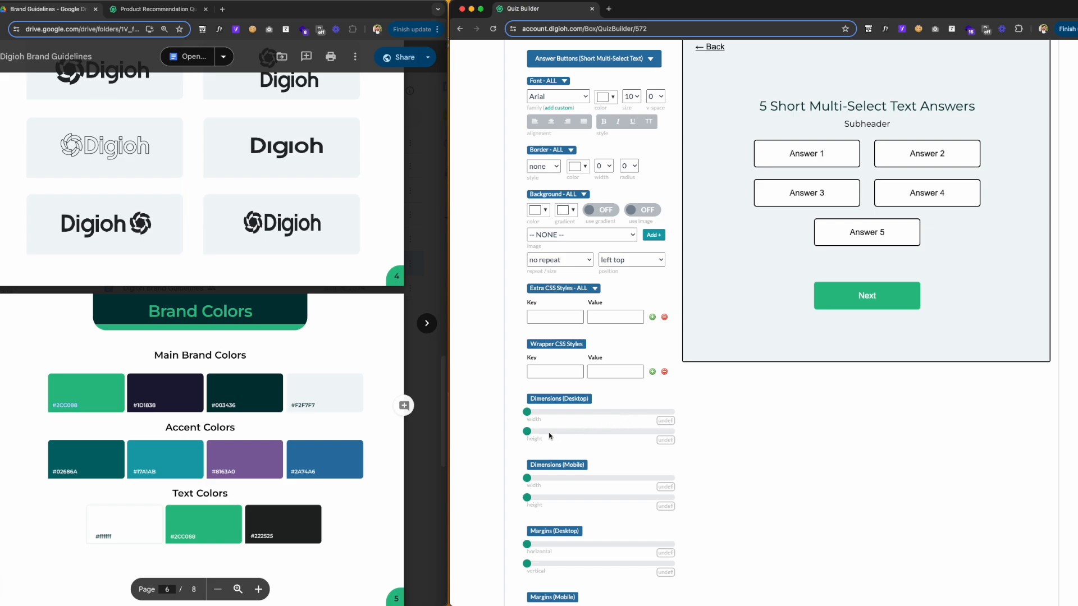
left_click(667, 441)
type("50")
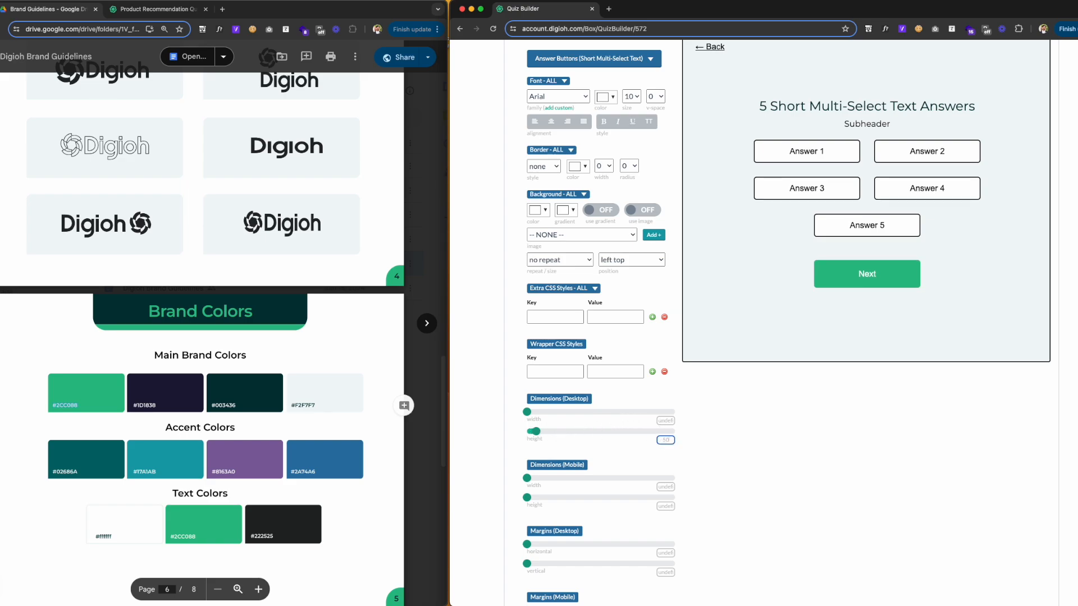
left_click_drag(526, 412, 593, 415)
left_click(669, 423)
type("0")
left_click(628, 389)
scroll(628, 456, "up", 1)
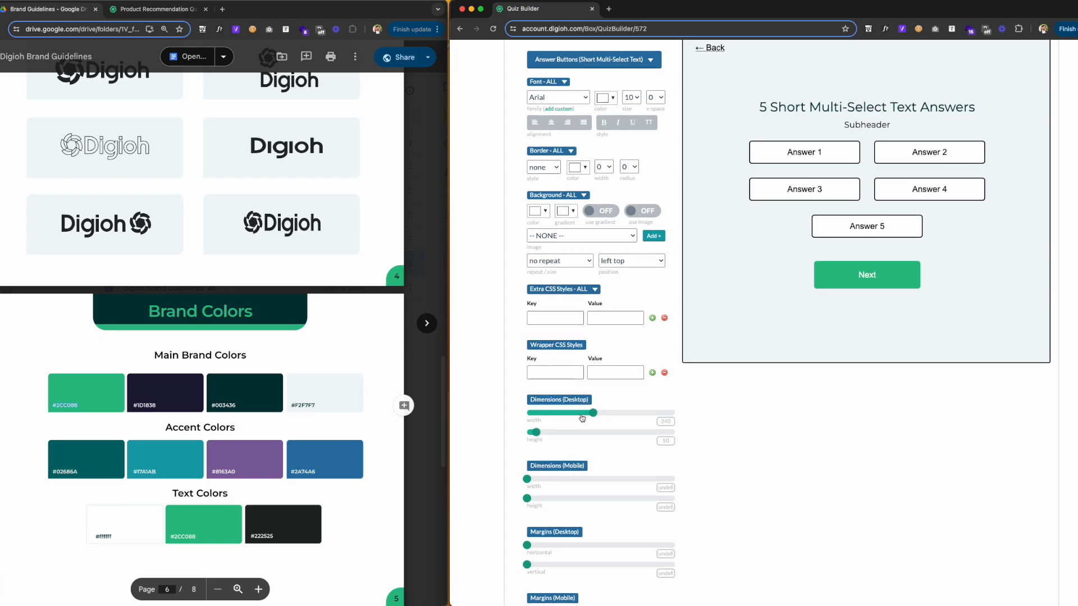
scroll(650, 419, "up", 3)
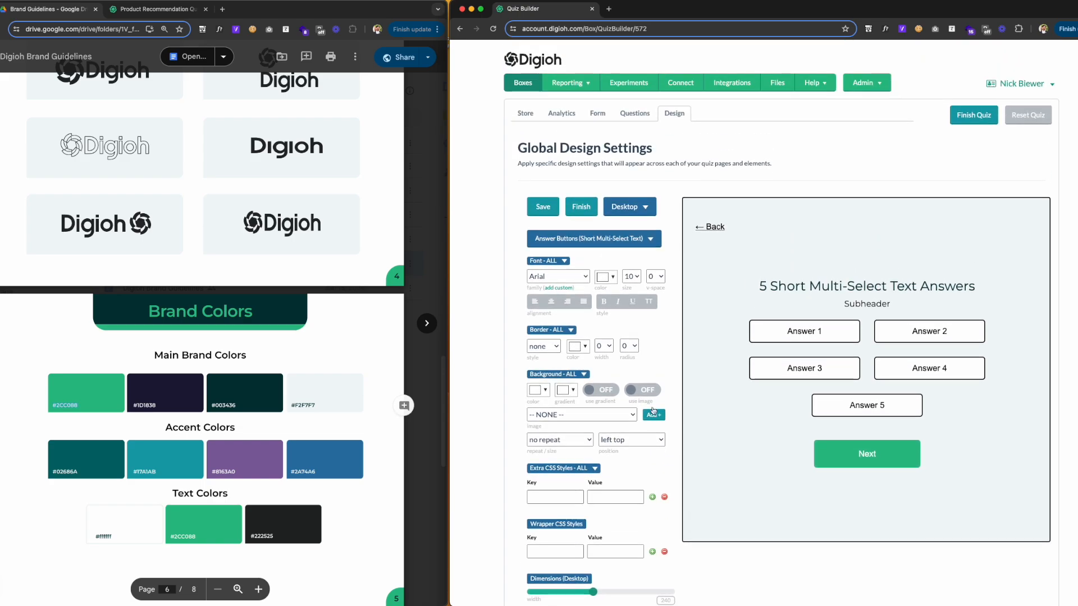
Step: Show the mobile preview and set the answer buttons' mobile dimensions to width 140 and height 45
left_click(630, 202)
left_click(621, 242)
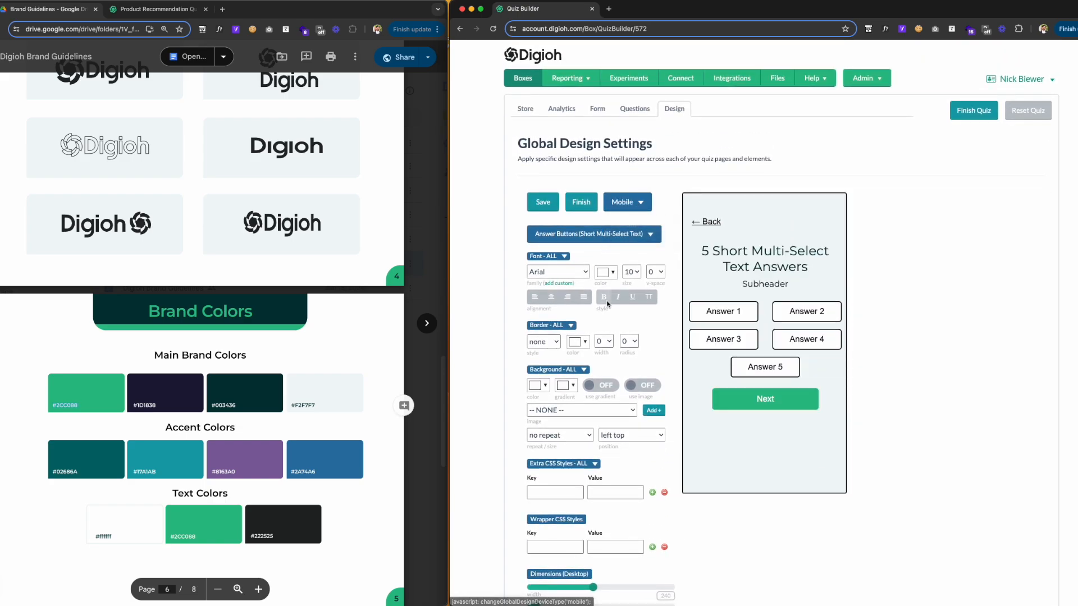
scroll(608, 304, "down", 5)
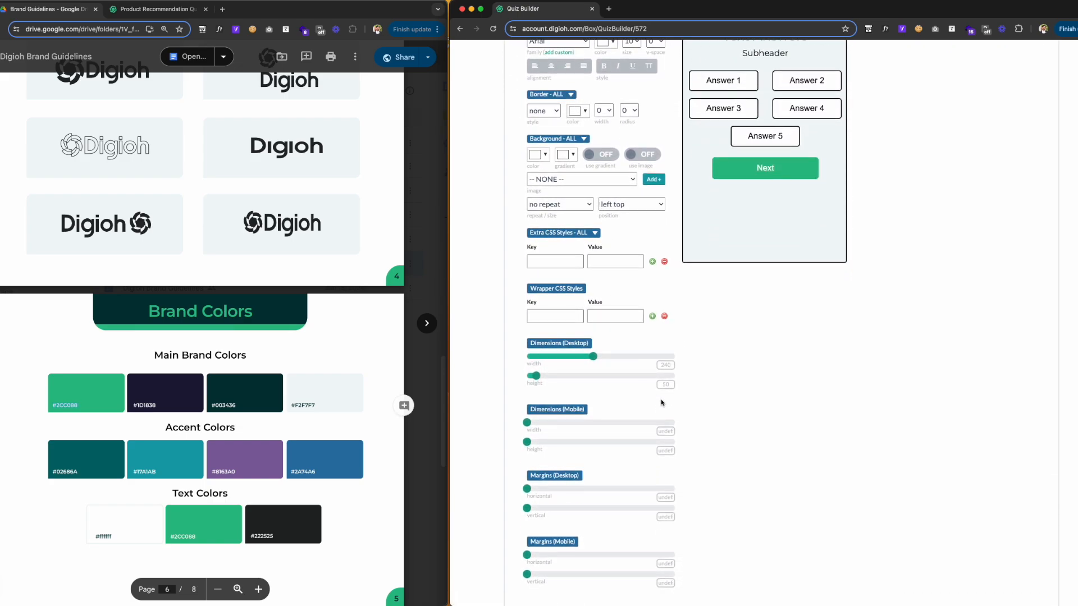
left_click_drag(530, 425, 565, 426)
double_click(667, 432)
type("140")
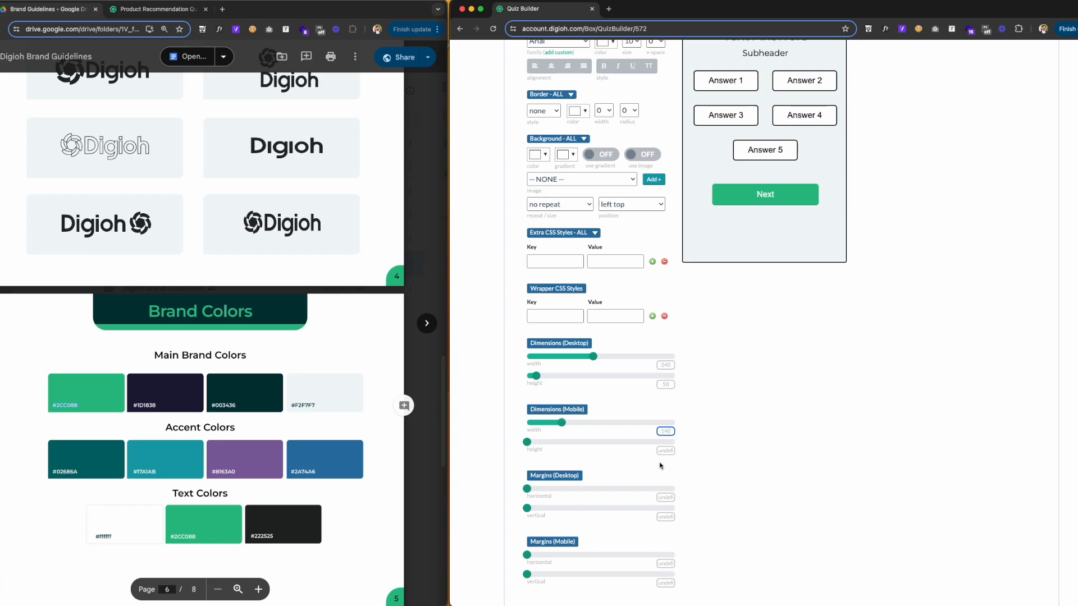
double_click(667, 452)
type("45")
scroll(609, 393, "down", 1)
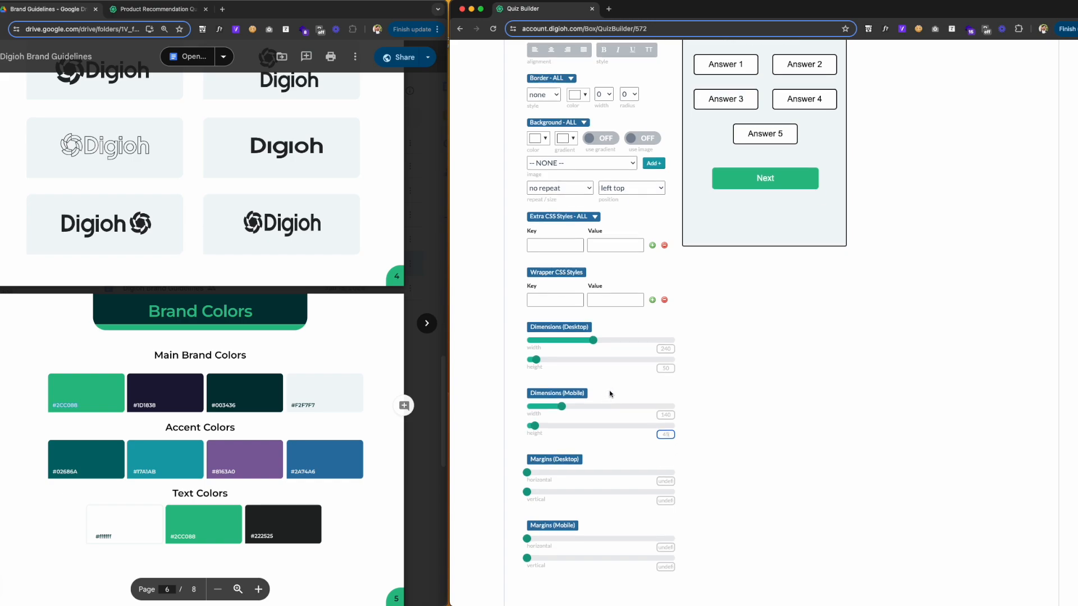
Step: Set the answer buttons' mobile margins to 10 vertical and 15 horizontal
scroll(627, 370, "up", 2)
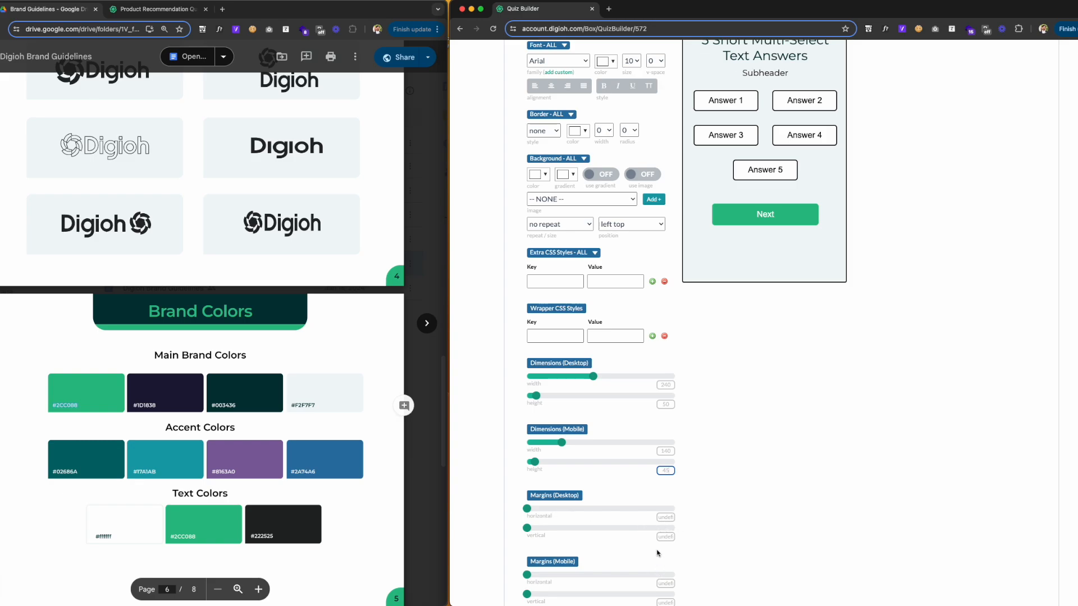
left_click_drag(528, 598, 542, 598)
scroll(538, 567, "down", 1)
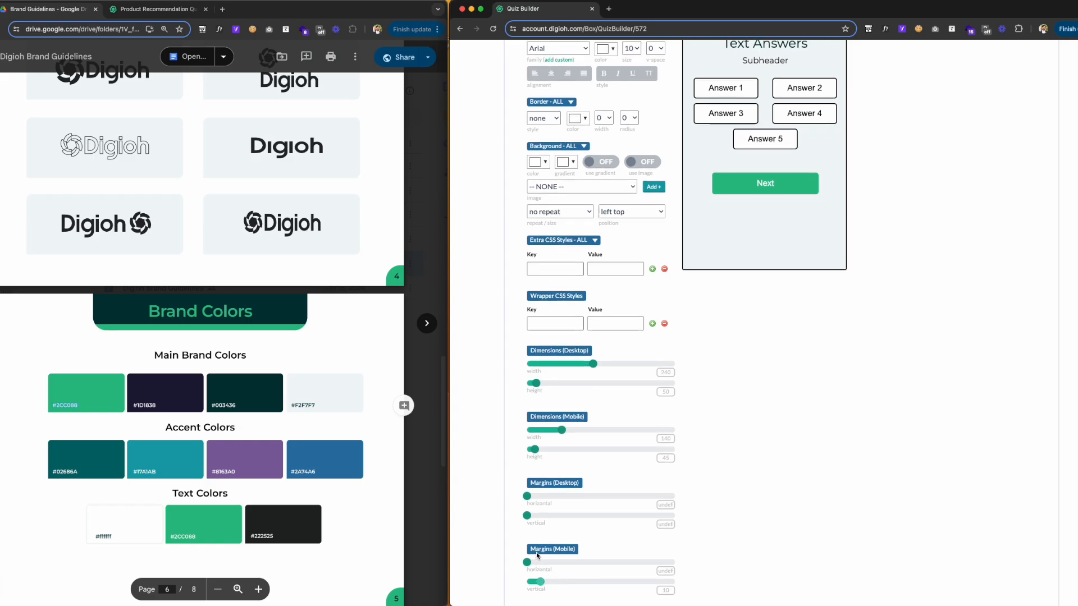
left_click_drag(527, 563, 548, 562)
scroll(549, 565, "down", 1)
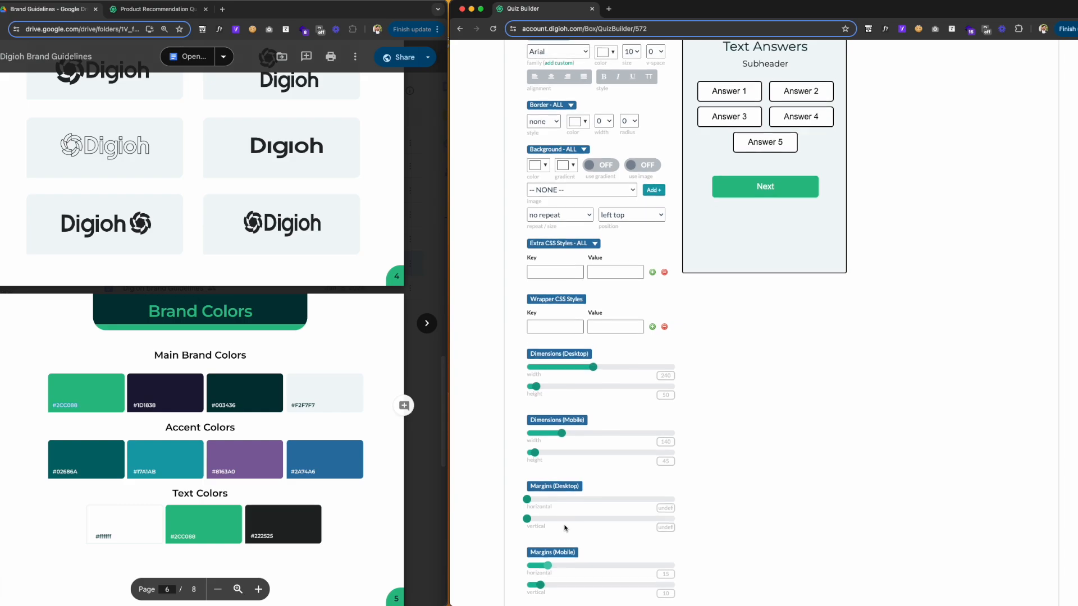
Step: Save the global design settings, dismiss the notification and finish the quiz
scroll(549, 558, "up", 2)
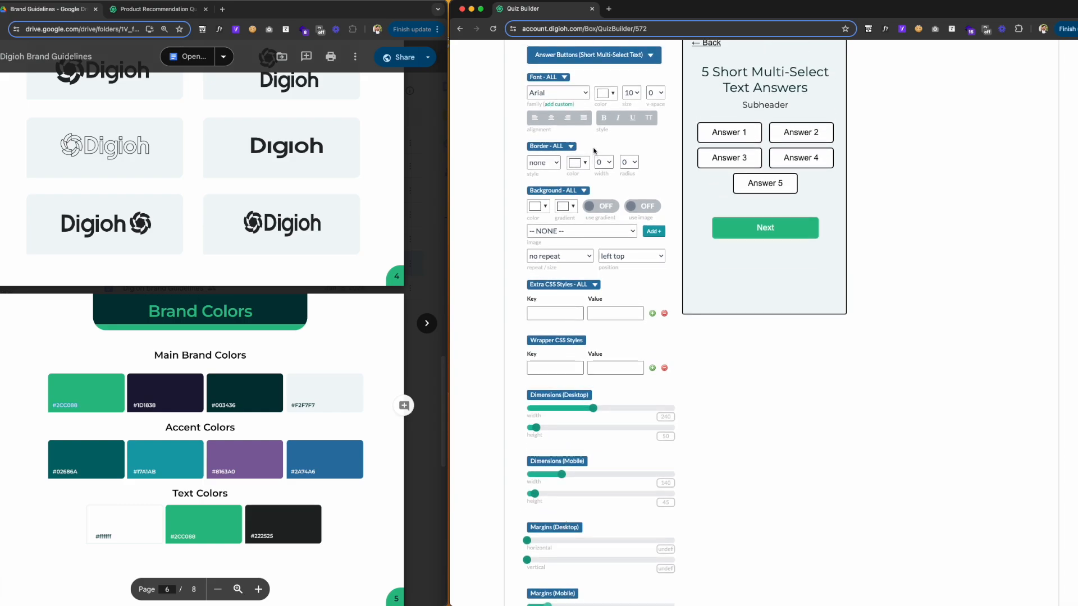
left_click(587, 56)
left_click(497, 88)
scroll(512, 128, "up", 3)
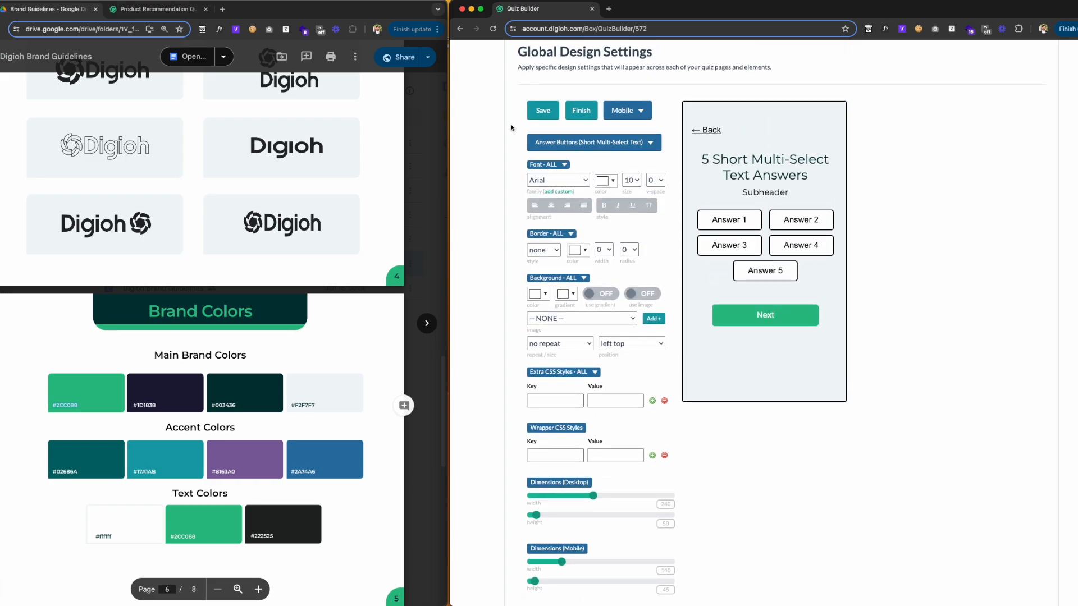
scroll(511, 128, "up", 2)
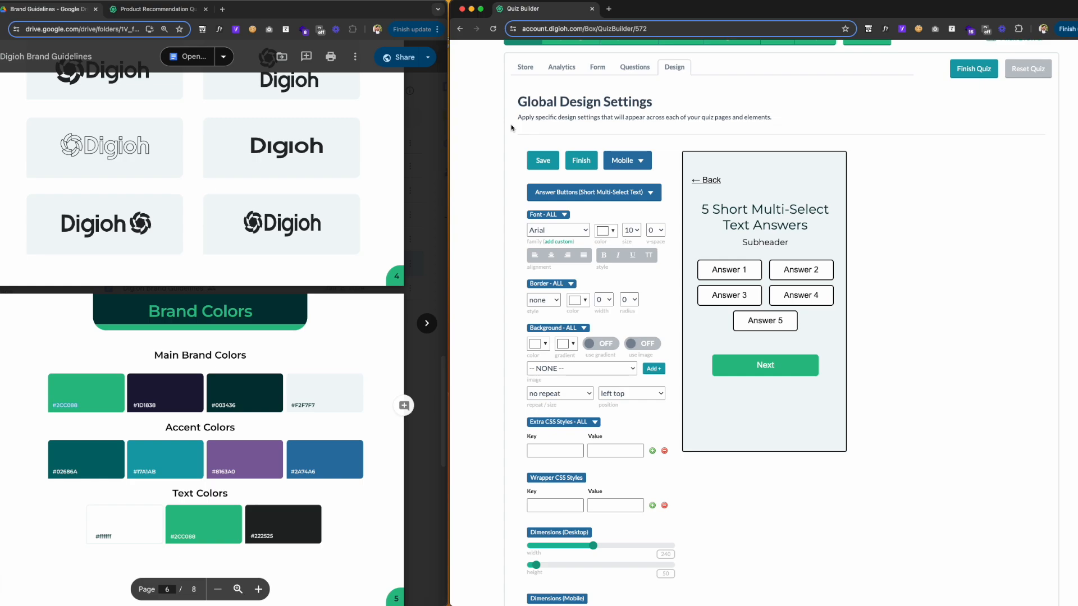
left_click(543, 161)
scroll(1035, 51, "down", 1)
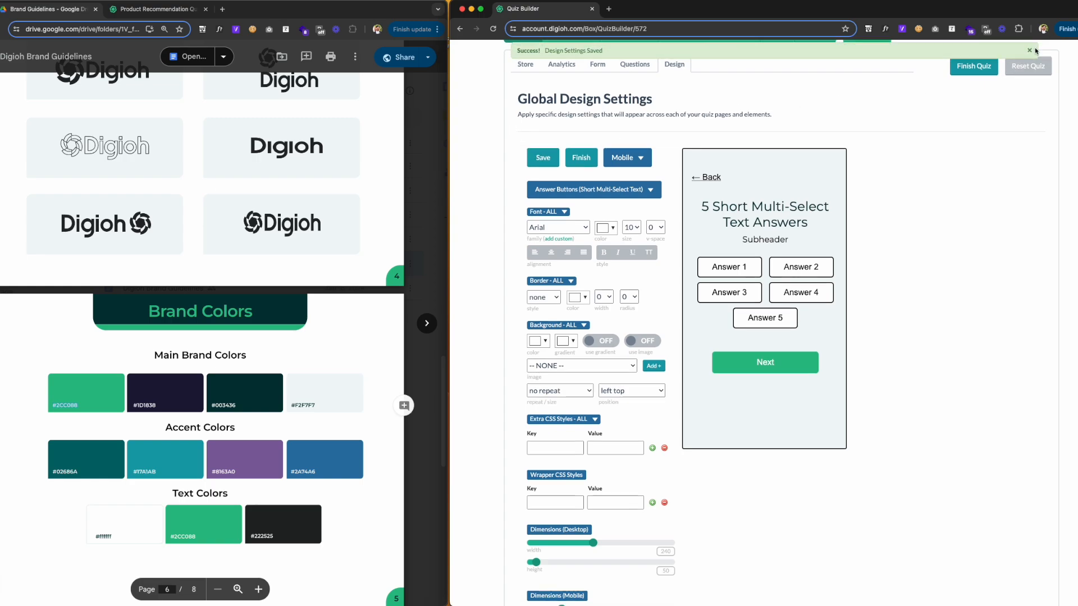
left_click(1029, 52)
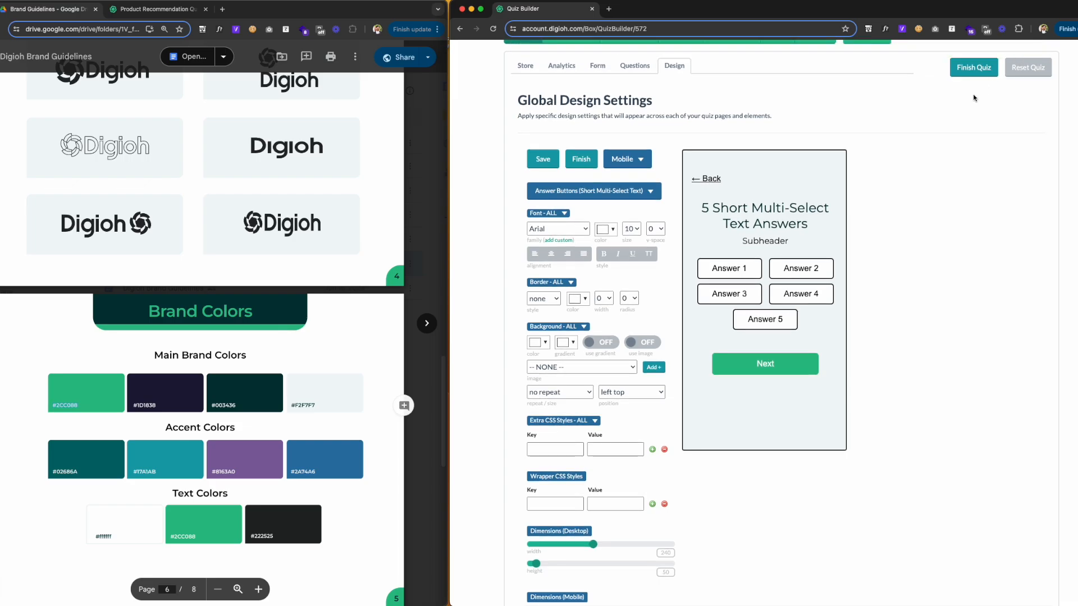
left_click(973, 68)
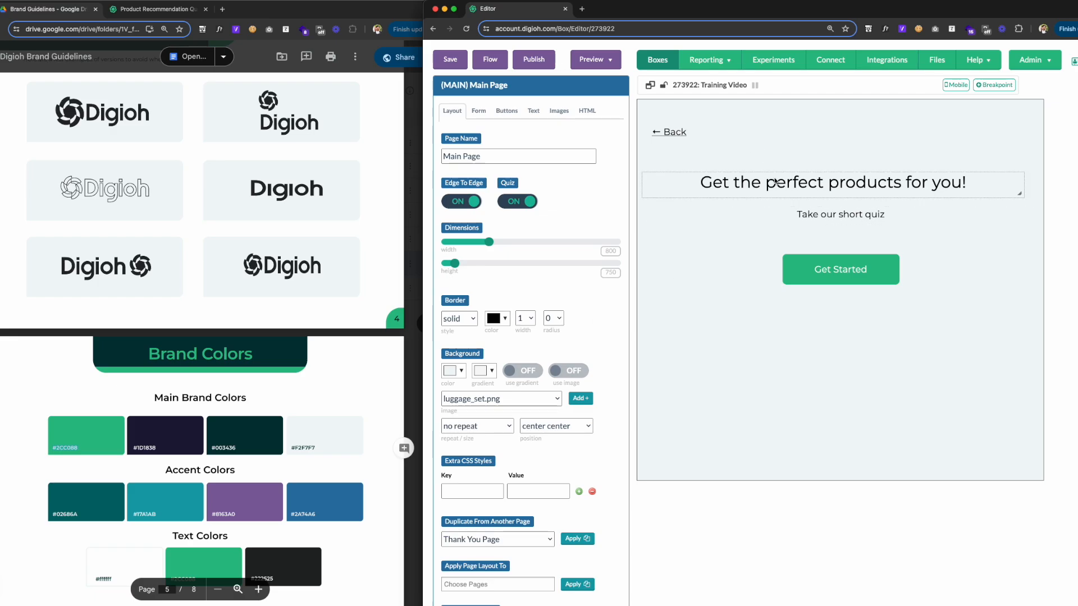
Step: Set the Main Page headline's font size to 28 and move it to the page's horizontal center
left_click(752, 182)
left_click(556, 289)
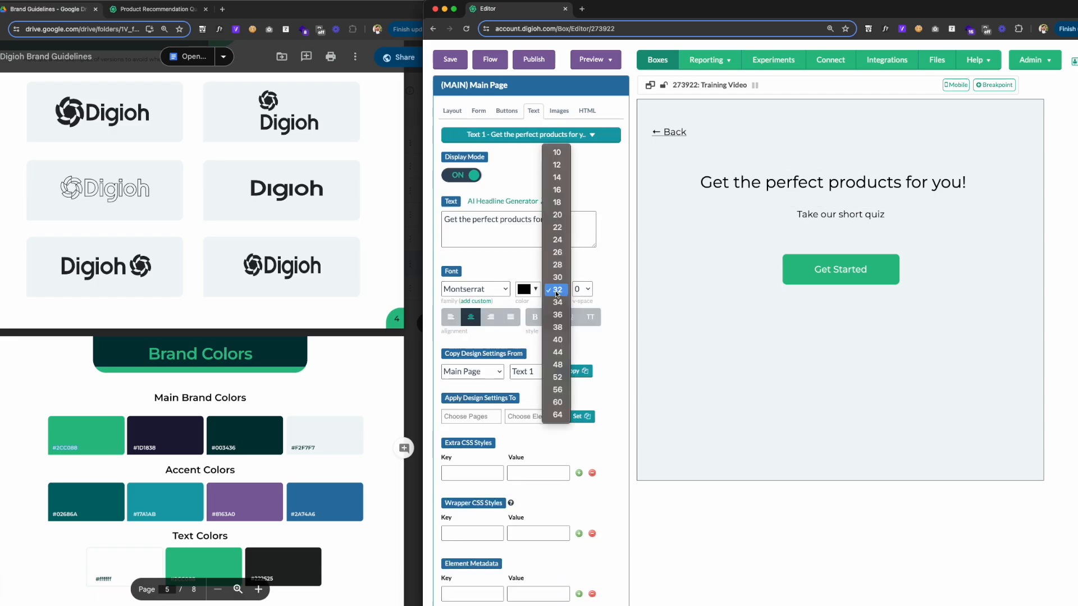
left_click(558, 266)
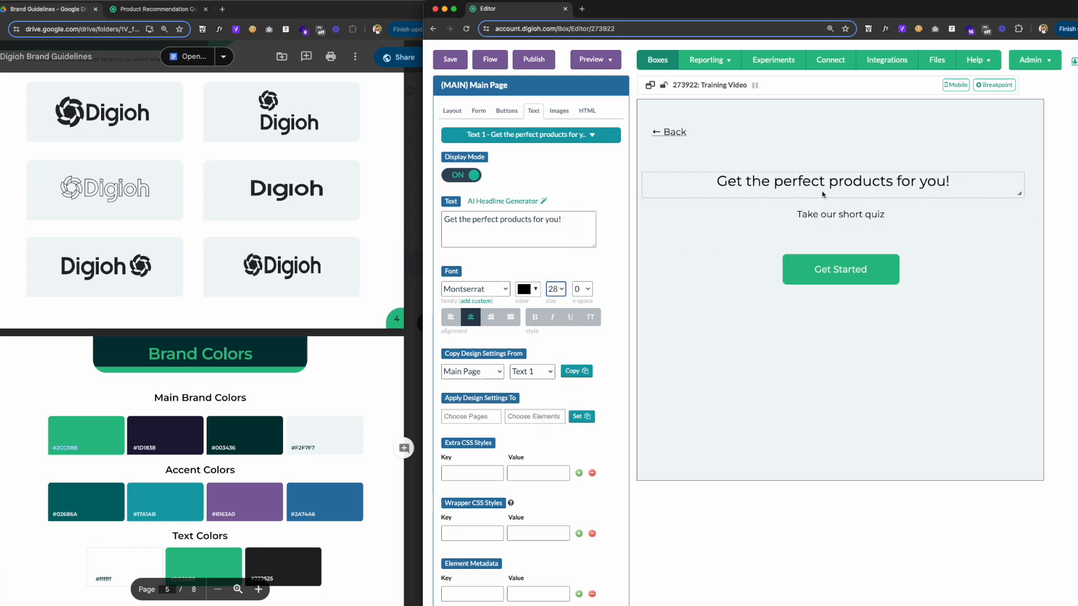
left_click_drag(812, 199, 828, 194)
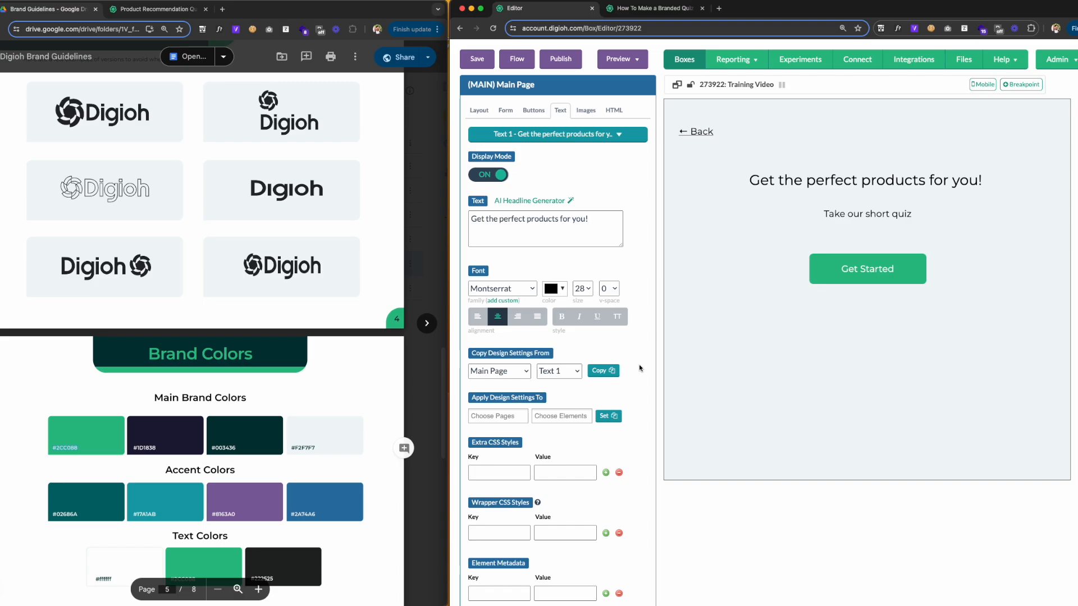
Step: Look at the knowledge base article on making a branded quiz with custom fonts and return to the editor
left_click(693, 8)
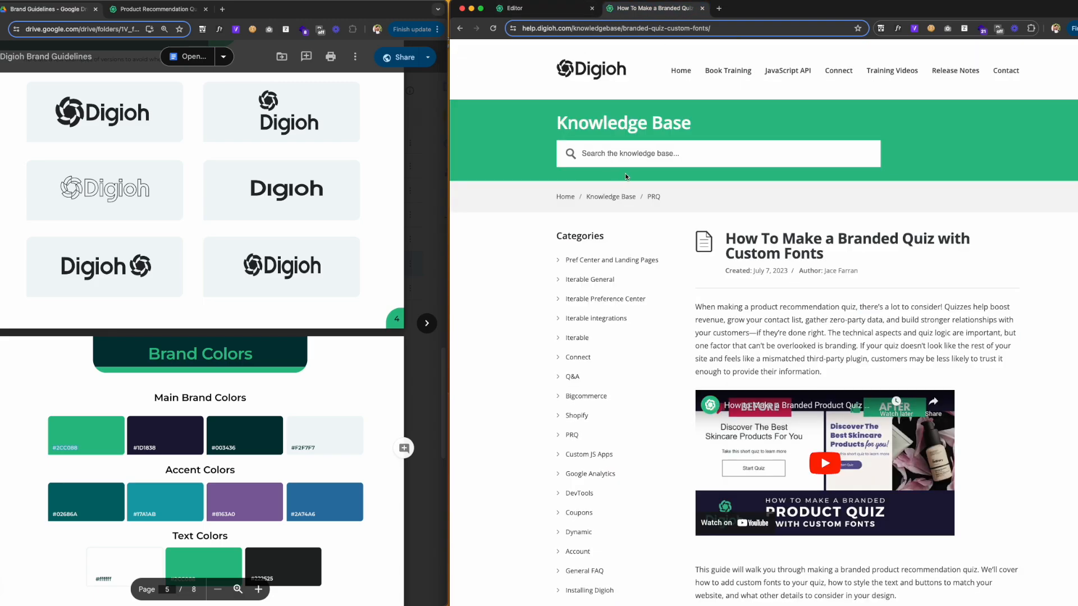
left_click(533, 9)
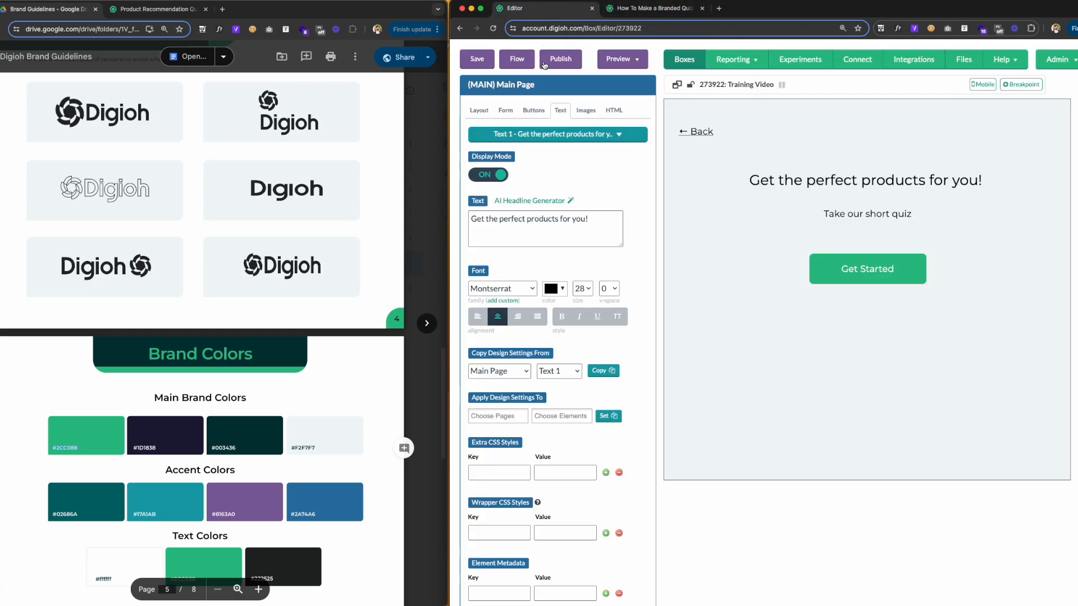